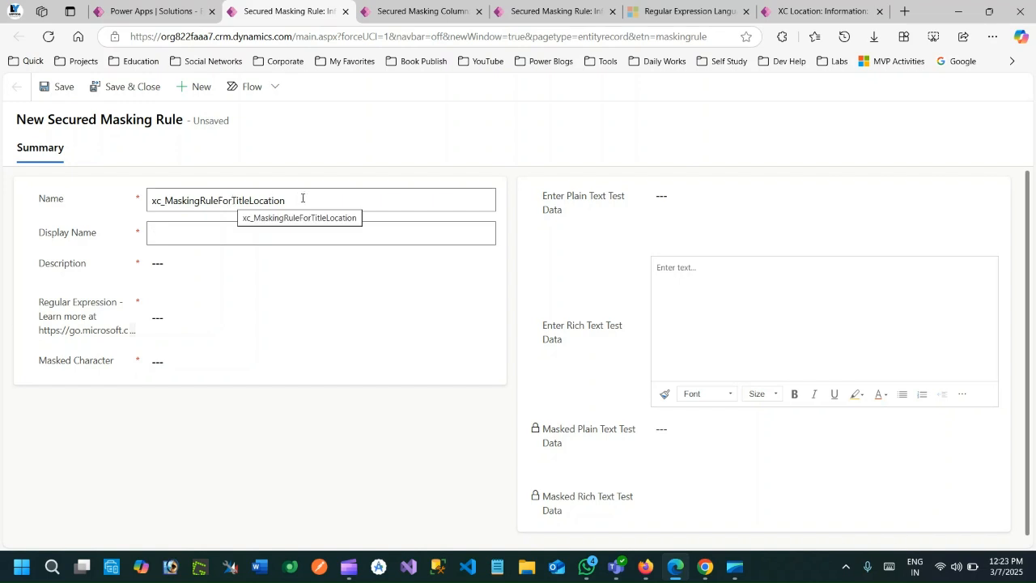
Copy the rule's name, xc_MaskingRuleForTitleLocation, into its Display Name.
{"action": "key", "text": "ctrl+c"}
{"action": "left_click", "coordinate": [172, 237]}
{"action": "key", "text": "ctrl+v"}
Enter the rule's description as "TO mask numeric digits from Title field of Location record".
{"action": "left_click", "coordinate": [110, 264]}
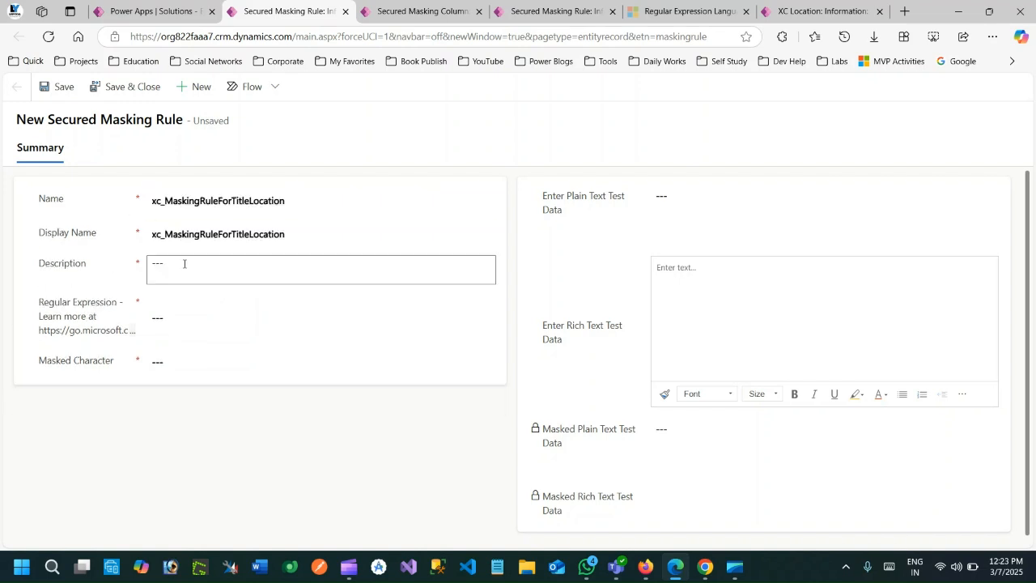
{"action": "type", "text": "TO mask numeric digits from Title field "}
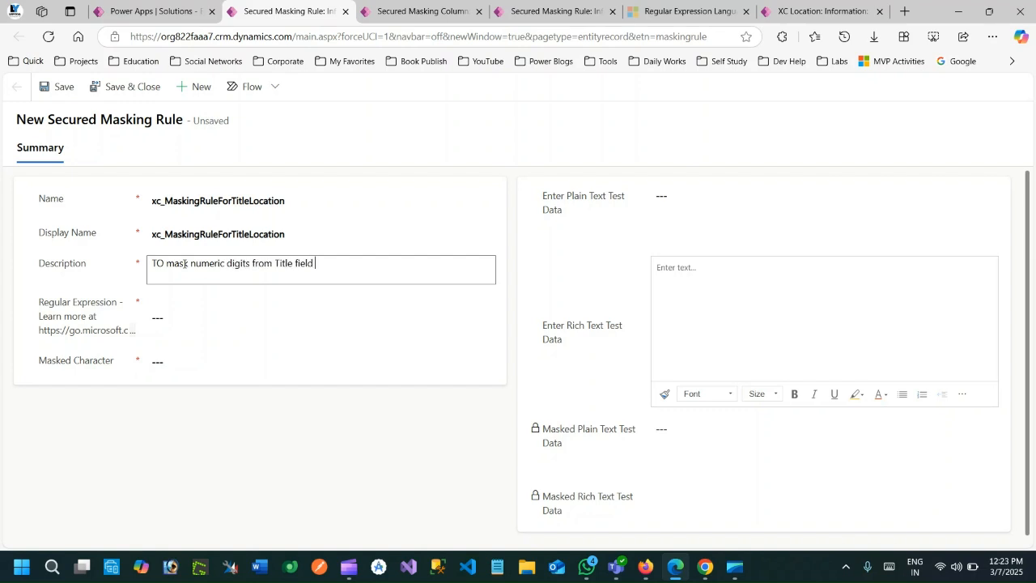
{"action": "type", "text": "of Loction"}
{"action": "key", "text": "BackSpace"}
{"action": "key", "text": "BackSpace"}
{"action": "key", "text": "BackSpace"}
{"action": "key", "text": "BackSpace"}
{"action": "key", "text": "BackSpace"}
{"action": "type", "text": "ation record"}
Look up the decimal digit pattern in the Microsoft regular expression quick reference and search the page for \d.
{"action": "left_click", "coordinate": [170, 316]}
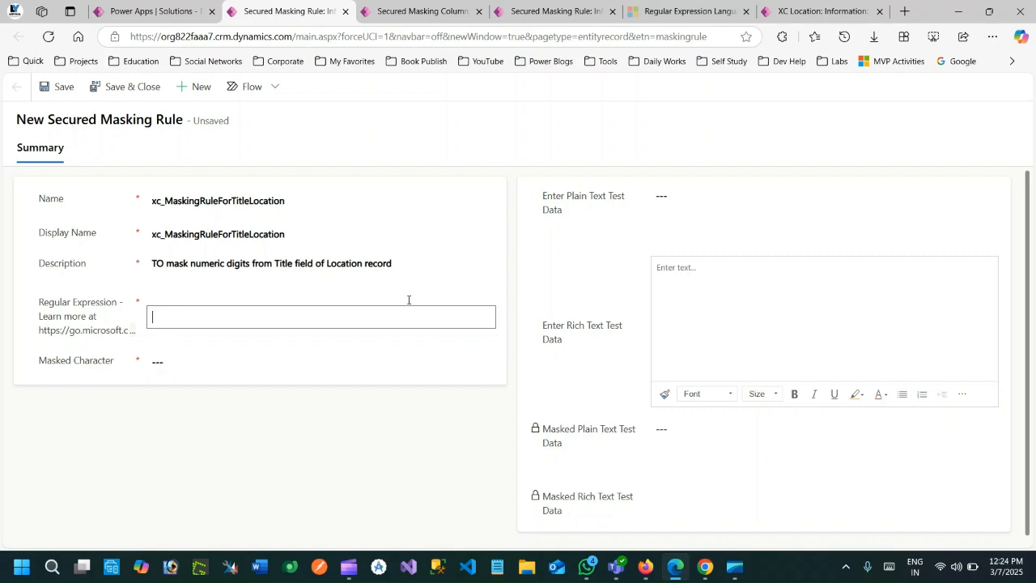
{"action": "left_click", "coordinate": [646, 18]}
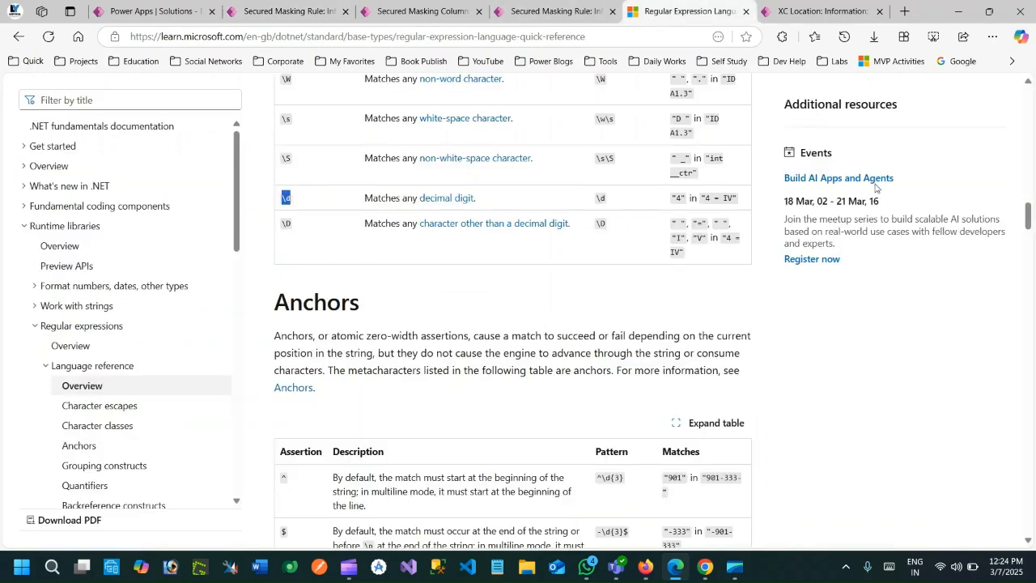
{"action": "left_click", "coordinate": [417, 265]}
{"action": "left_click_drag", "start_coordinate": [281, 197], "coordinate": [295, 202]}
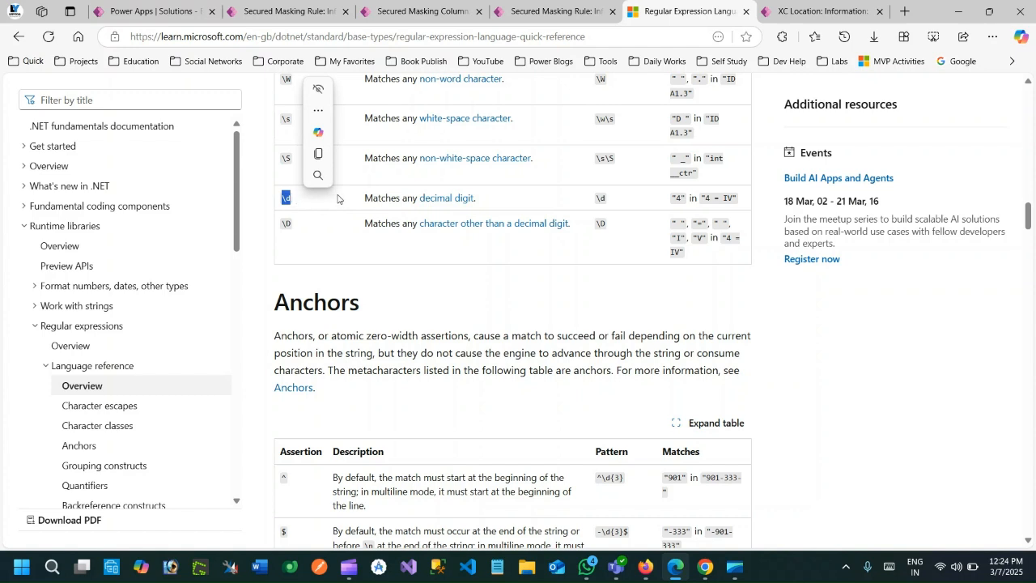
{"action": "left_click_drag", "start_coordinate": [281, 159], "coordinate": [293, 160]}
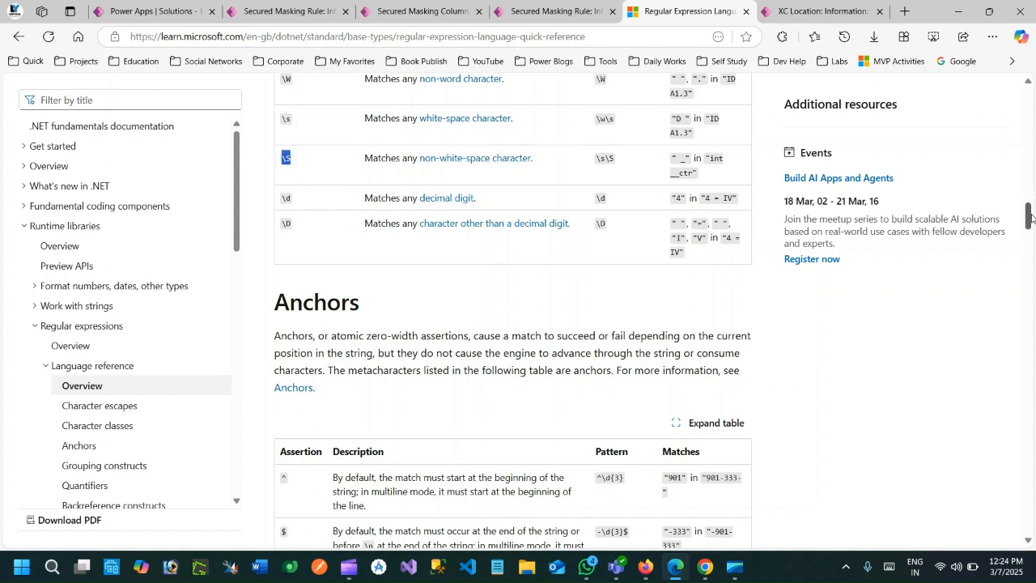
{"action": "left_click_drag", "start_coordinate": [1030, 213], "coordinate": [1033, 245]}
{"action": "key", "text": "ctrl+f"}
{"action": "type", "text": "/d"}
{"action": "key", "text": "BackSpace"}
{"action": "key", "text": "BackSpace"}
{"action": "type", "text": "\\d"}
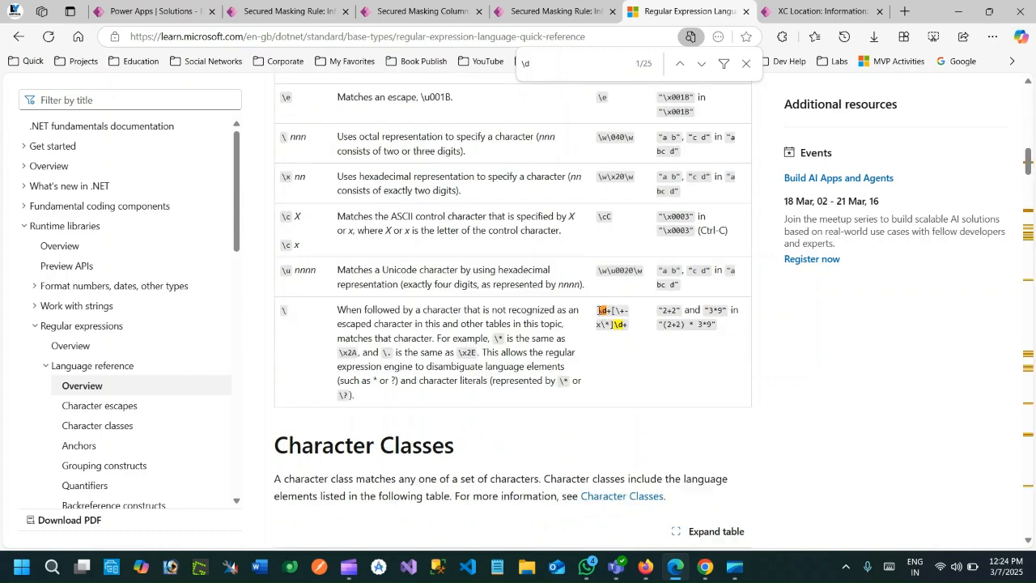
Copy the \d pattern from the reference page into the masking rule's Regular Expression.
{"action": "left_click_drag", "start_coordinate": [598, 310], "coordinate": [608, 311]}
{"action": "mouse_move", "coordinate": [678, 209]}
{"action": "key", "text": "ctrl+c"}
{"action": "left_click", "coordinate": [292, 5]}
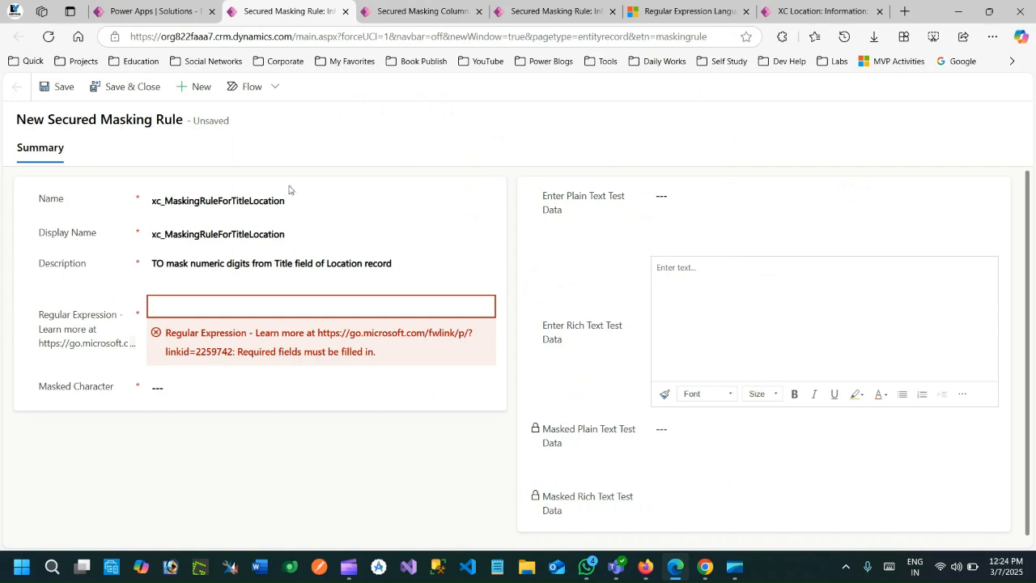
{"action": "key", "text": "ctrl+v"}
{"action": "left_click", "coordinate": [195, 417]}
{"action": "left_click", "coordinate": [154, 316]}
{"action": "left_click_drag", "start_coordinate": [151, 316], "coordinate": [166, 317]}
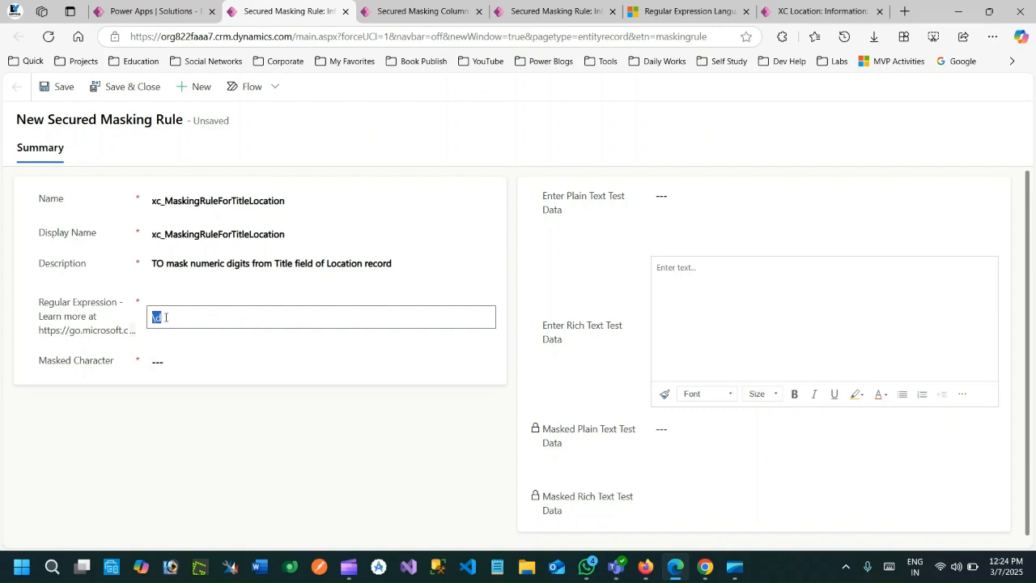
Set the rule's Masked Character to #.
{"action": "left_click", "coordinate": [167, 361]}
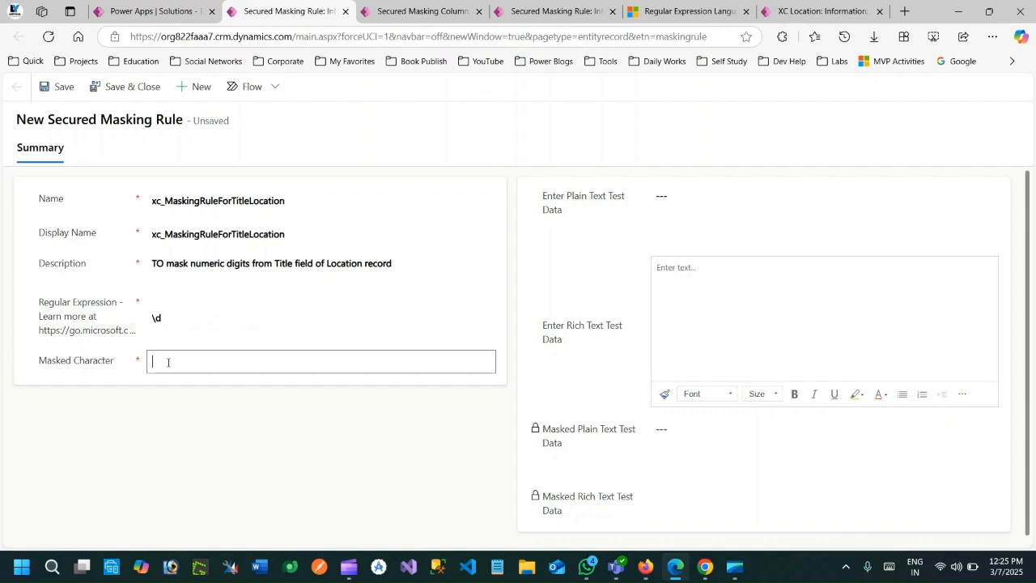
{"action": "left_click", "coordinate": [166, 317]}
{"action": "left_click_drag", "start_coordinate": [166, 316], "coordinate": [150, 316]}
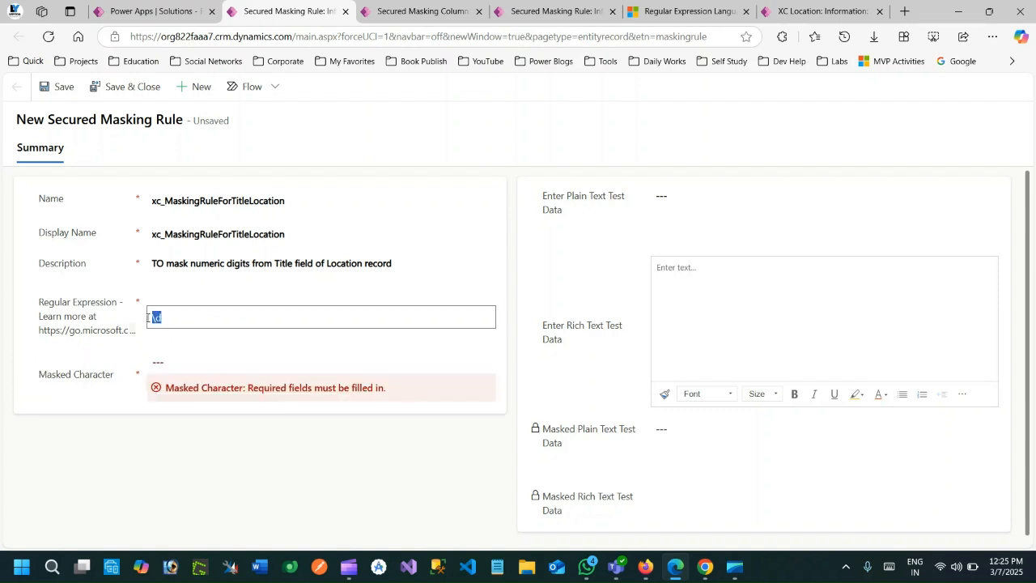
{"action": "left_click", "coordinate": [163, 364]}
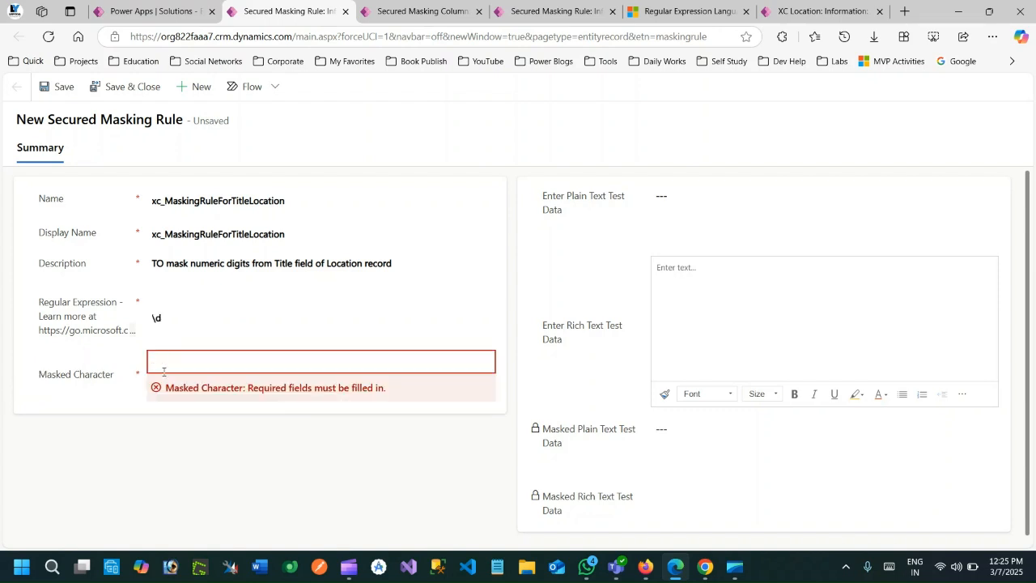
{"action": "left_click", "coordinate": [203, 435]}
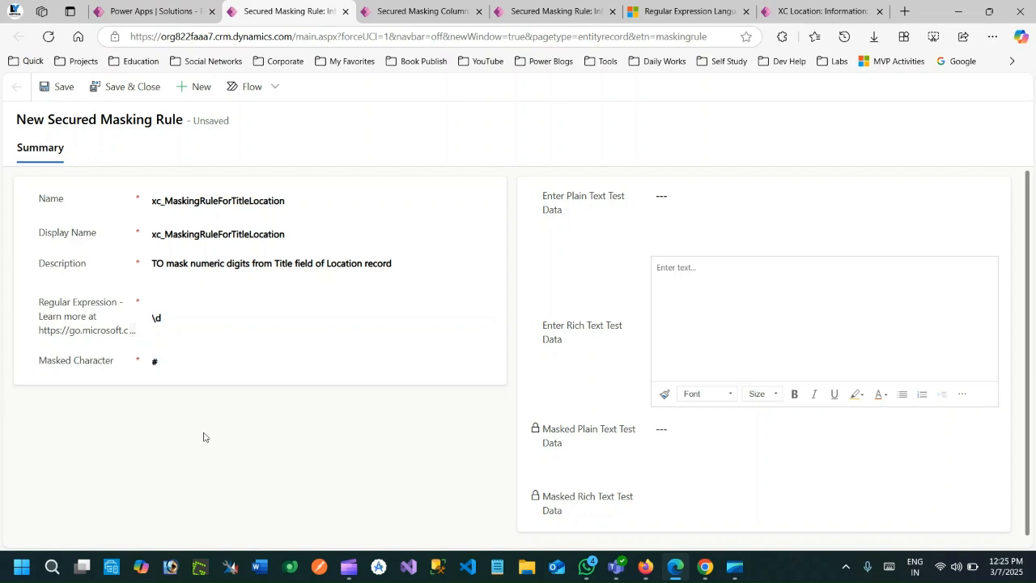
{"action": "left_click", "coordinate": [169, 361]}
Enter plain text test data "110 Super Palace" and rich text test data "This location is a renowned place called 110 Super Palace".
{"action": "left_click", "coordinate": [688, 207]}
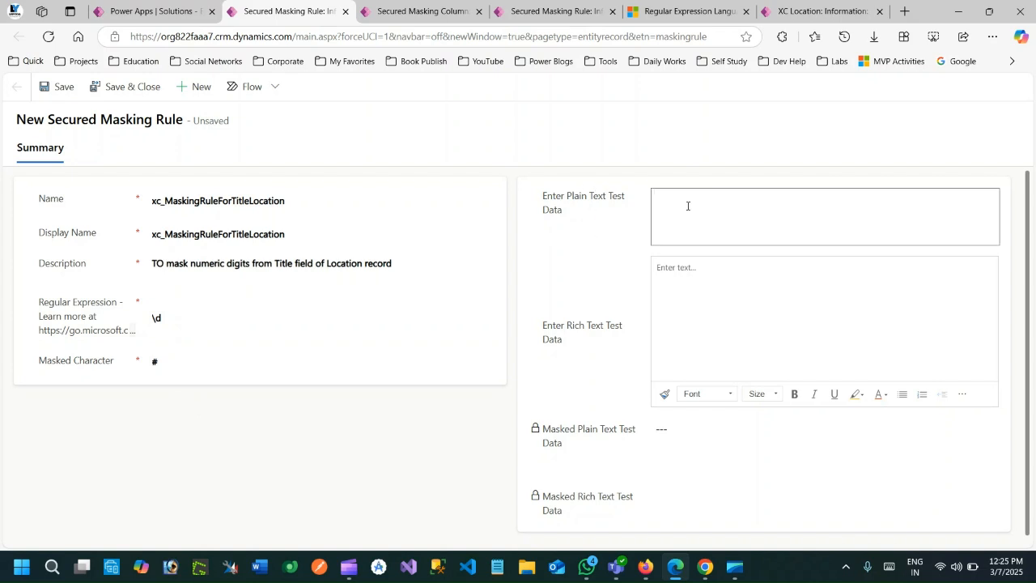
{"action": "type", "text": "110 Super Palace"}
{"action": "left_click", "coordinate": [660, 268]}
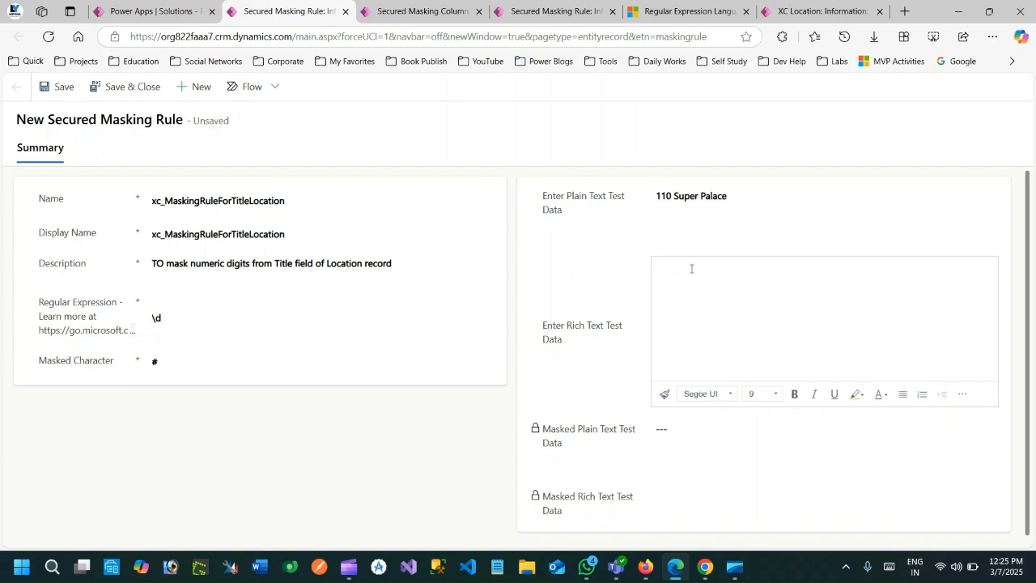
{"action": "type", "text": "THis"}
{"action": "key", "text": "BackSpace"}
{"action": "key", "text": "BackSpace"}
{"action": "key", "text": "BackSpace"}
{"action": "key", "text": "BackSpace"}
{"action": "key", "text": "BackSpace"}
{"action": "type", "text": "This location is a renowned place called 110 Super Pal"}
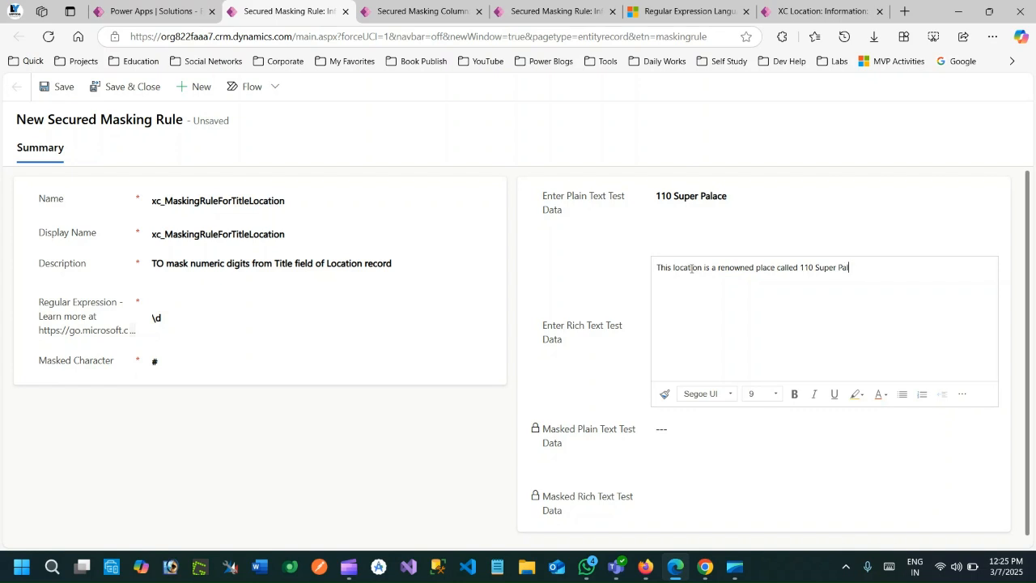
{"action": "type", "text": "cece"}
Save the masking rule and check its masked plain text and rich text test data.
{"action": "left_click", "coordinate": [57, 86]}
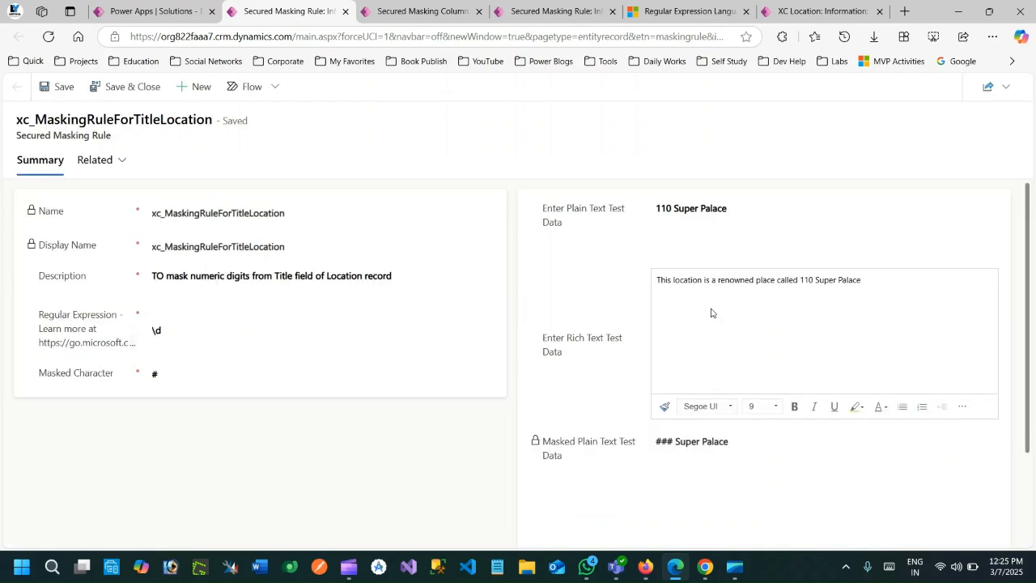
{"action": "left_click_drag", "start_coordinate": [560, 441], "coordinate": [733, 440]}
{"action": "left_click", "coordinate": [610, 472]}
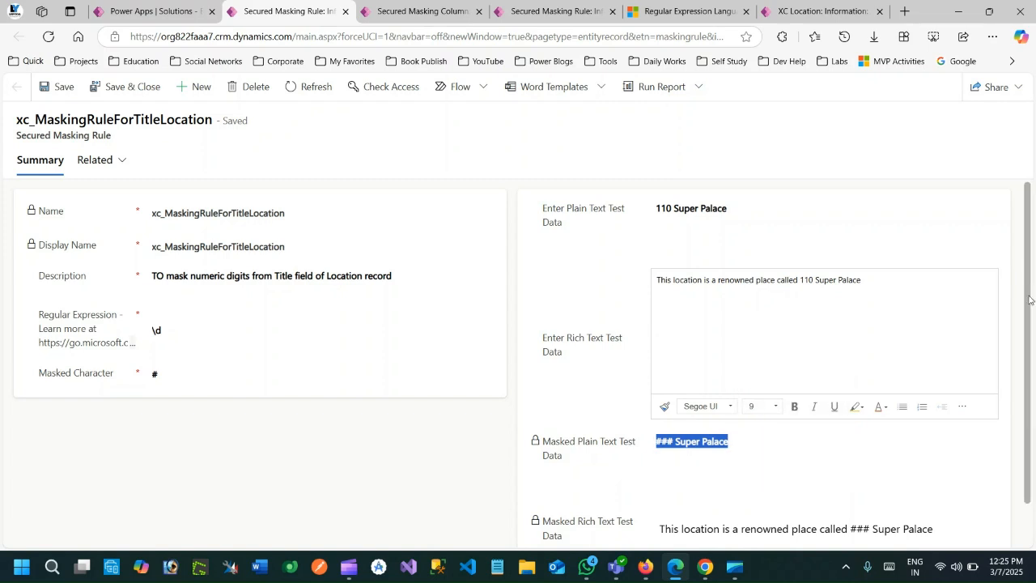
{"action": "scroll", "coordinate": [1033, 405], "scroll_direction": "down", "scroll_amount": 1}
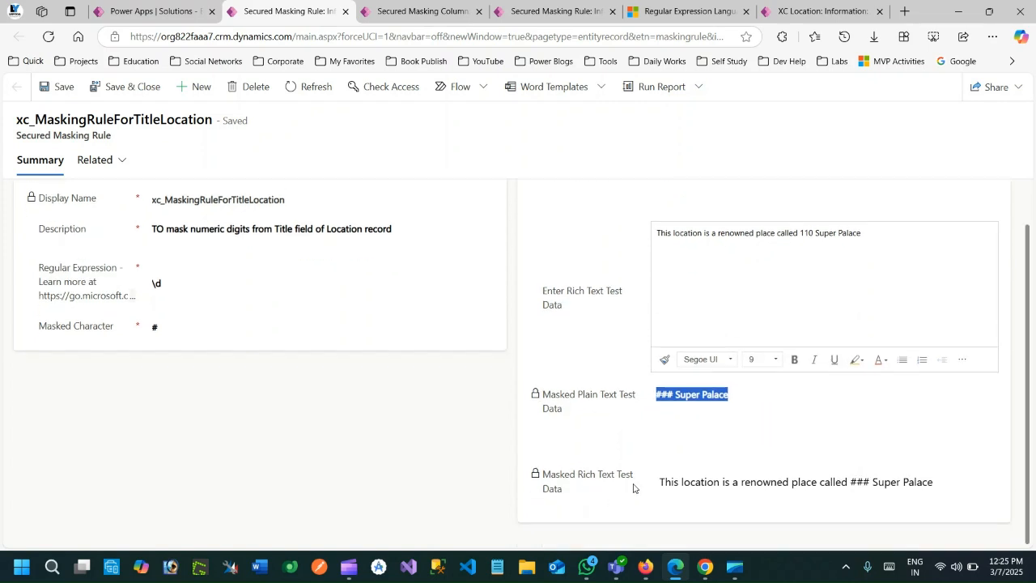
{"action": "left_click_drag", "start_coordinate": [846, 483], "coordinate": [872, 483]}
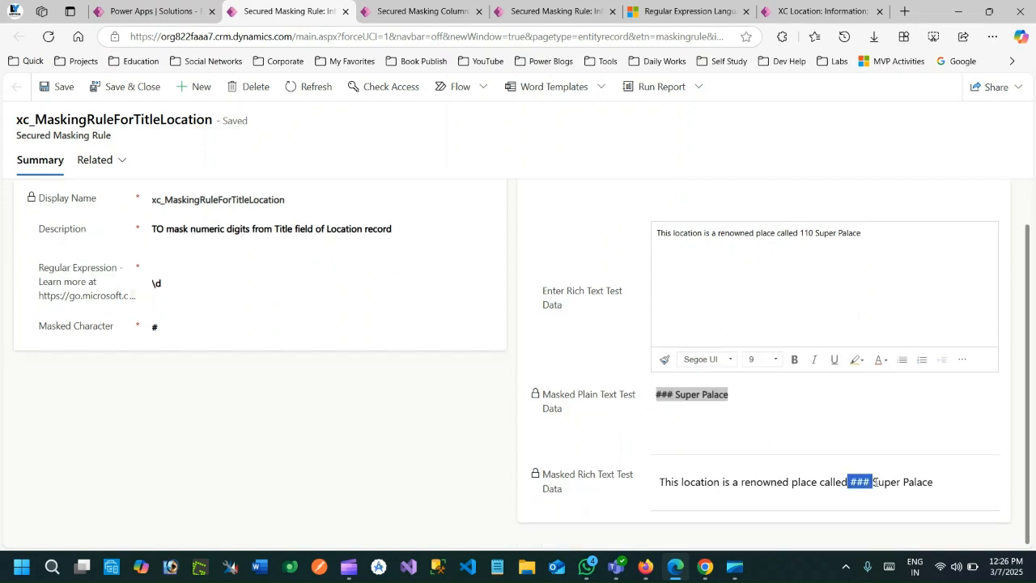
{"action": "left_click_drag", "start_coordinate": [1028, 322], "coordinate": [1032, 150]}
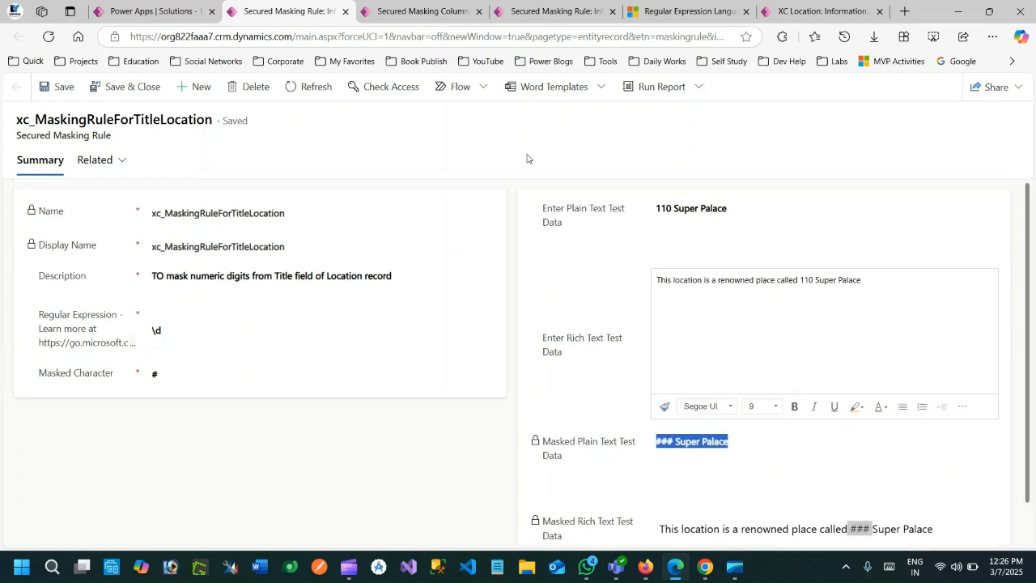
{"action": "left_click_drag", "start_coordinate": [22, 136], "coordinate": [118, 141]}
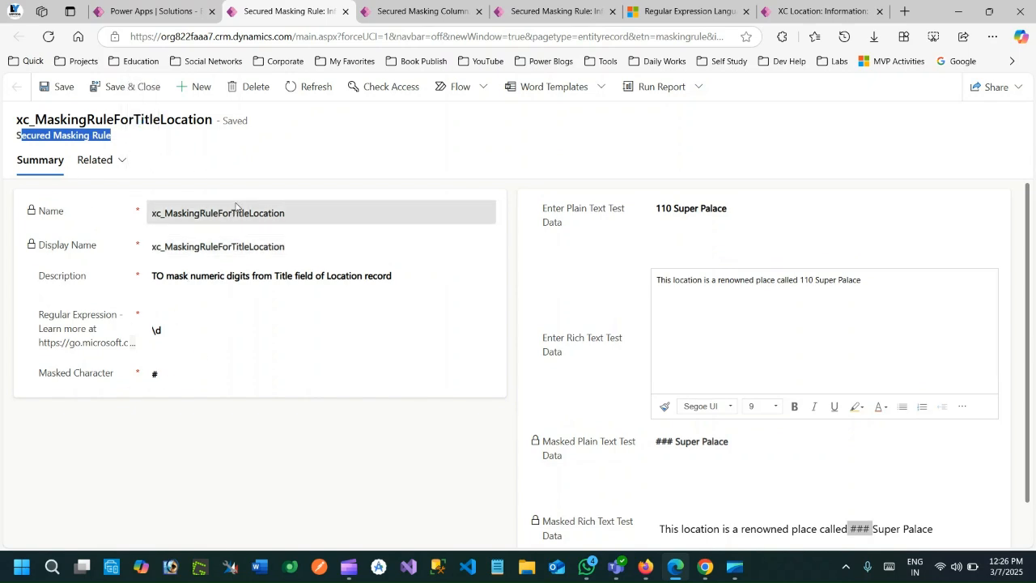
Return to the Excellent Properties Master Solution in Power Apps and review the security component types available for creation.
{"action": "left_click", "coordinate": [184, 10]}
{"action": "left_click", "coordinate": [618, 363]}
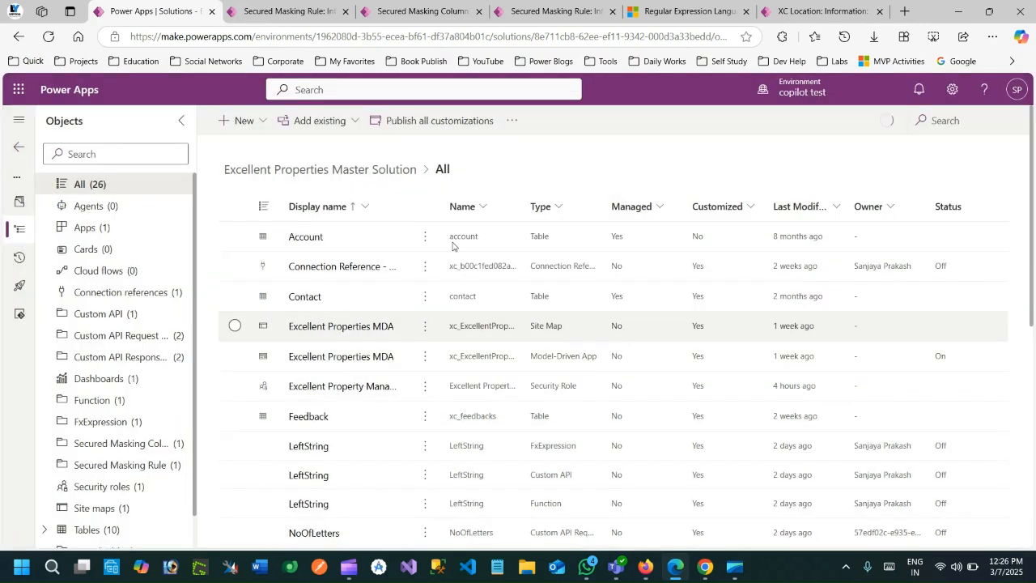
{"action": "left_click", "coordinate": [257, 125]}
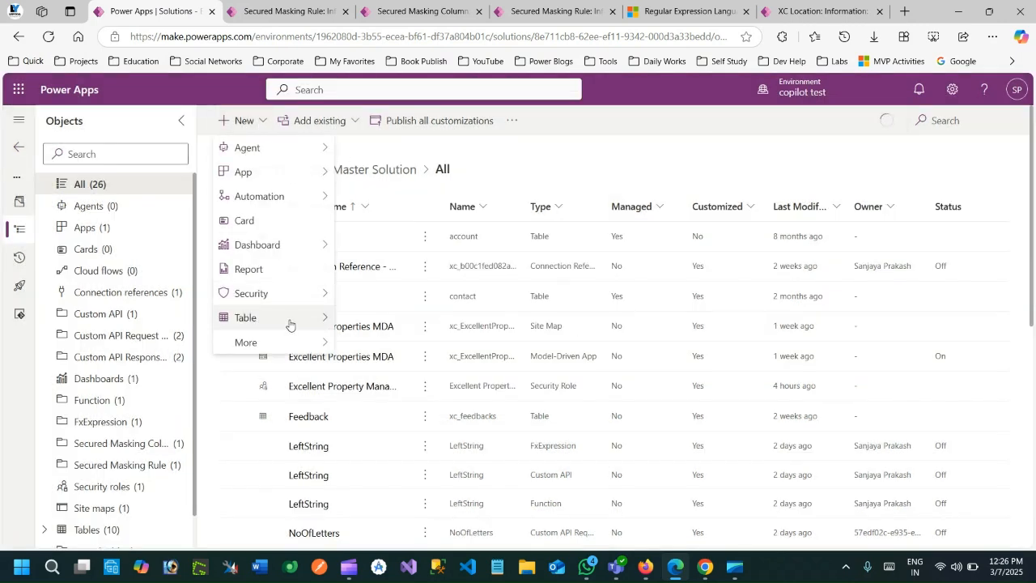
{"action": "mouse_move", "coordinate": [307, 293]}
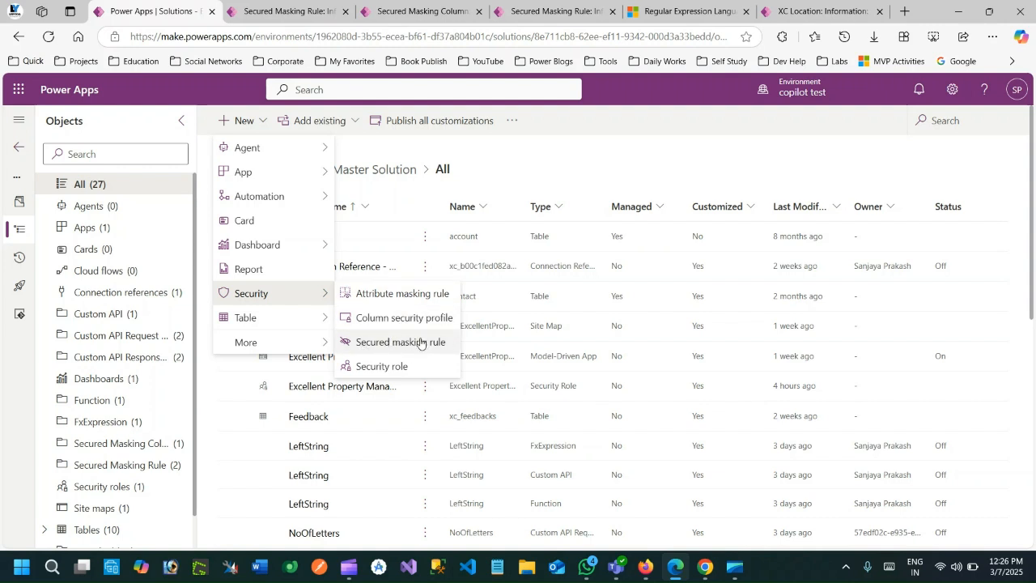
{"action": "left_click", "coordinate": [588, 140]}
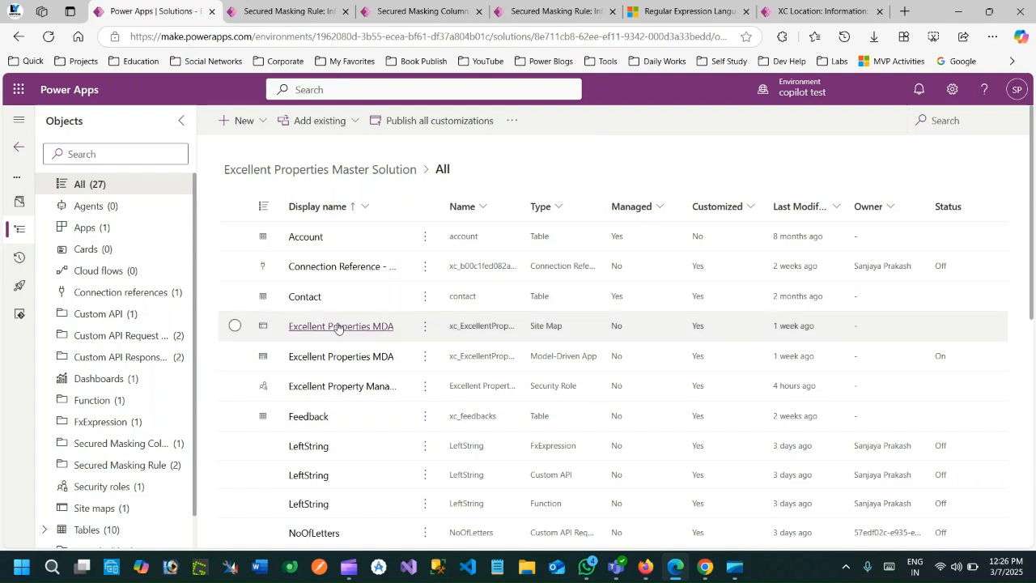
Filter the solution objects by "locat" and open the XC Location table's columns.
{"action": "left_click", "coordinate": [157, 150]}
{"action": "type", "text": "locat"}
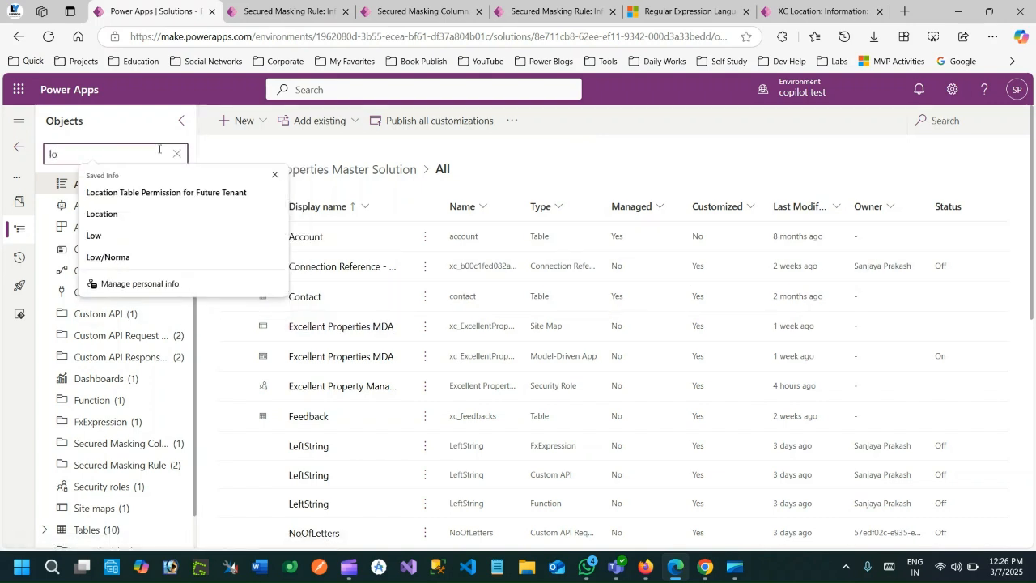
{"action": "left_click", "coordinate": [71, 261]}
{"action": "left_click", "coordinate": [58, 207]}
{"action": "left_click", "coordinate": [132, 230]}
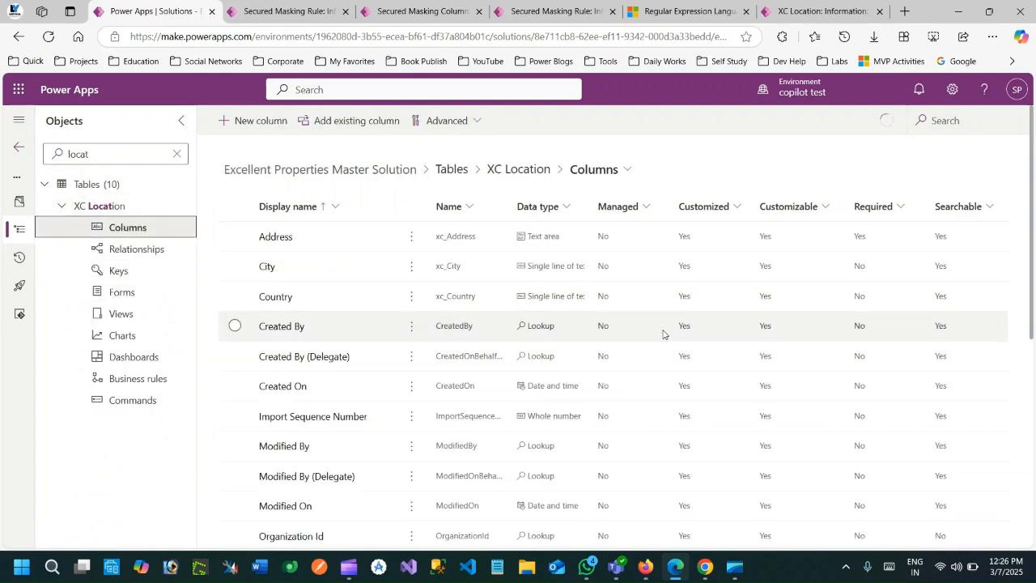
Open the Title column, examine its advanced column security and masking rule options, and close it without changes.
{"action": "scroll", "coordinate": [544, 336], "scroll_direction": "down", "scroll_amount": 4}
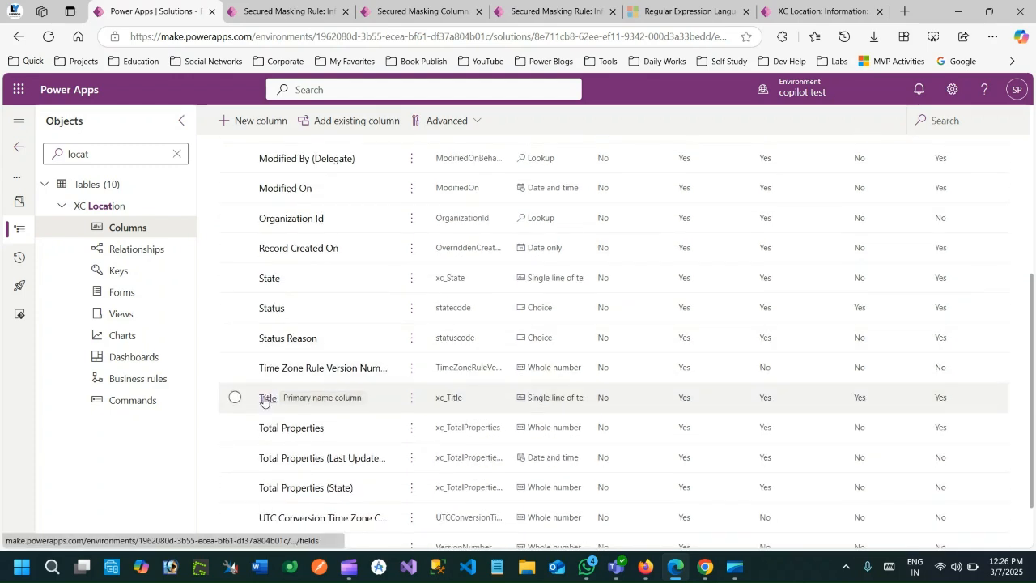
{"action": "left_click", "coordinate": [265, 400]}
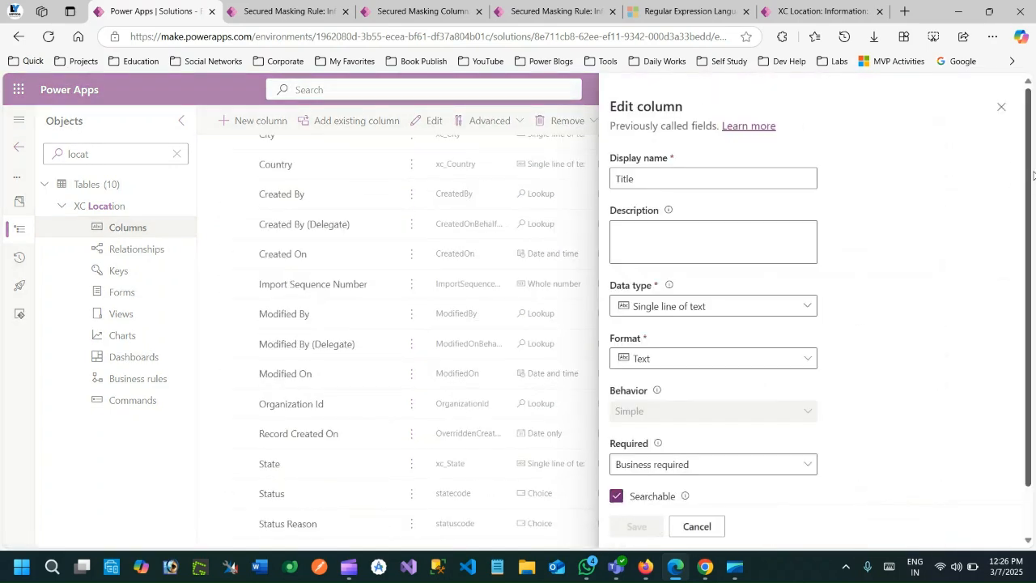
{"action": "scroll", "coordinate": [1031, 169], "scroll_direction": "down", "scroll_amount": 1}
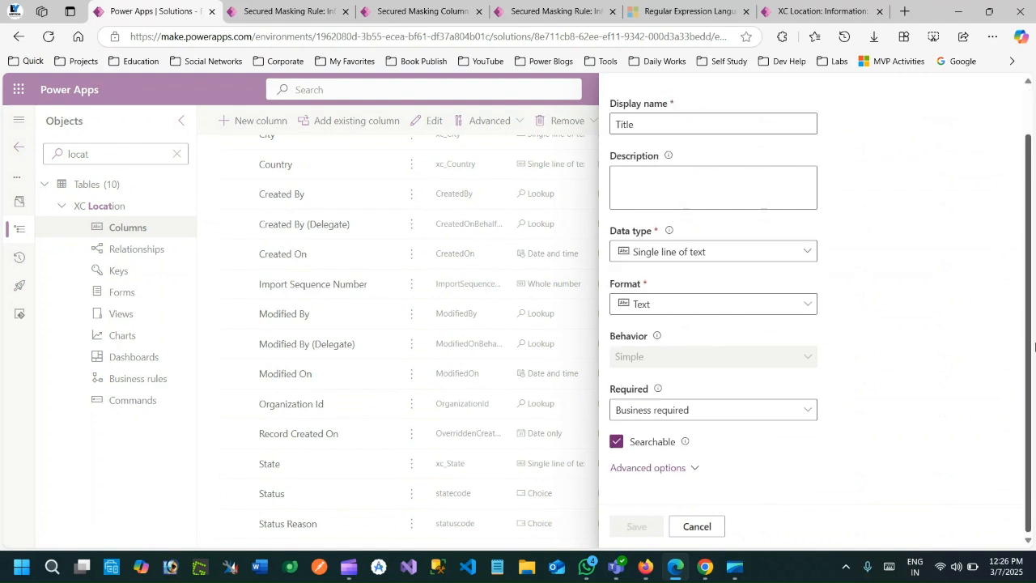
{"action": "left_click", "coordinate": [687, 468]}
{"action": "scroll", "coordinate": [1019, 207], "scroll_direction": "down", "scroll_amount": 5}
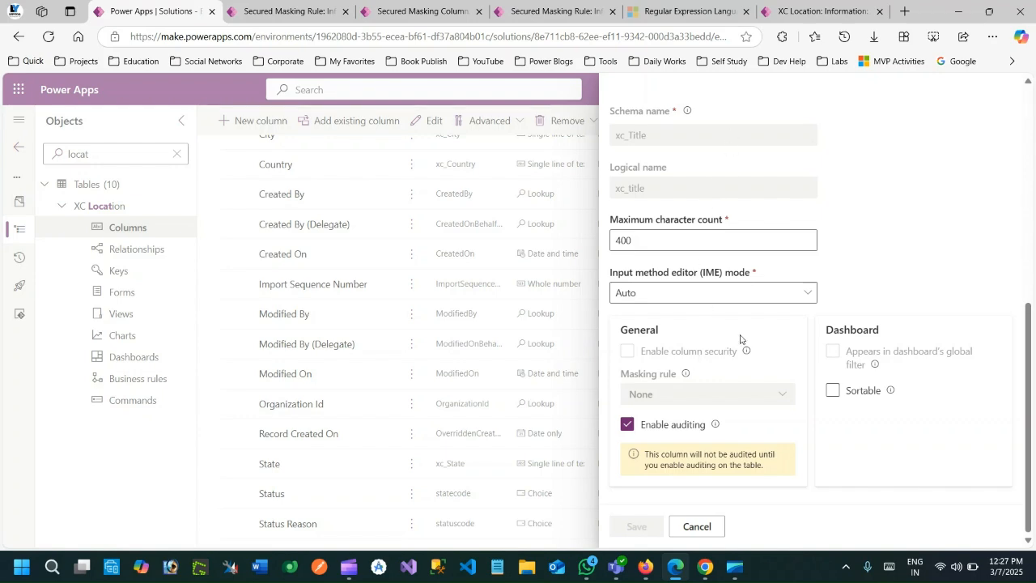
{"action": "scroll", "coordinate": [1026, 364], "scroll_direction": "up", "scroll_amount": 5}
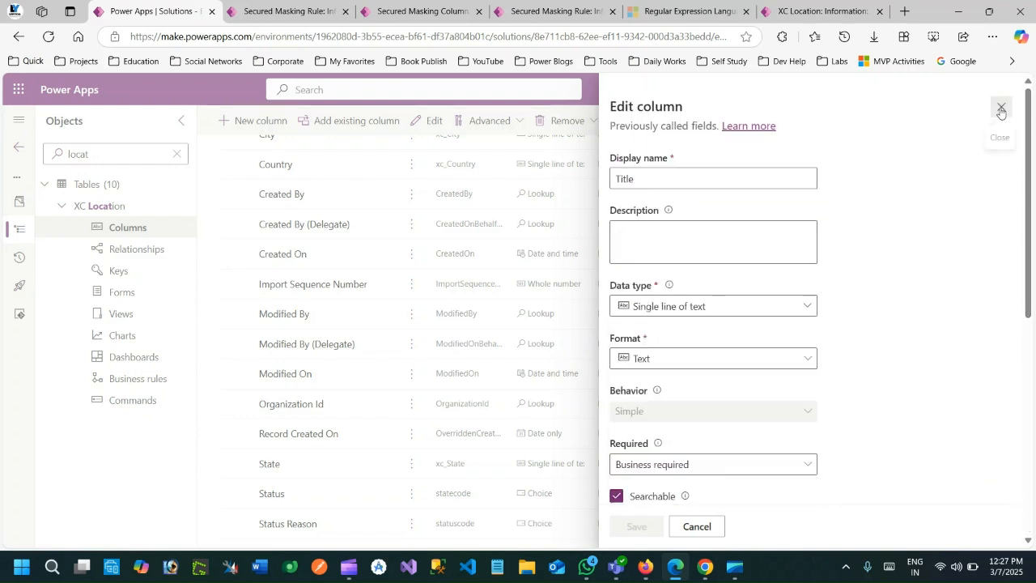
{"action": "left_click", "coordinate": [1000, 108]}
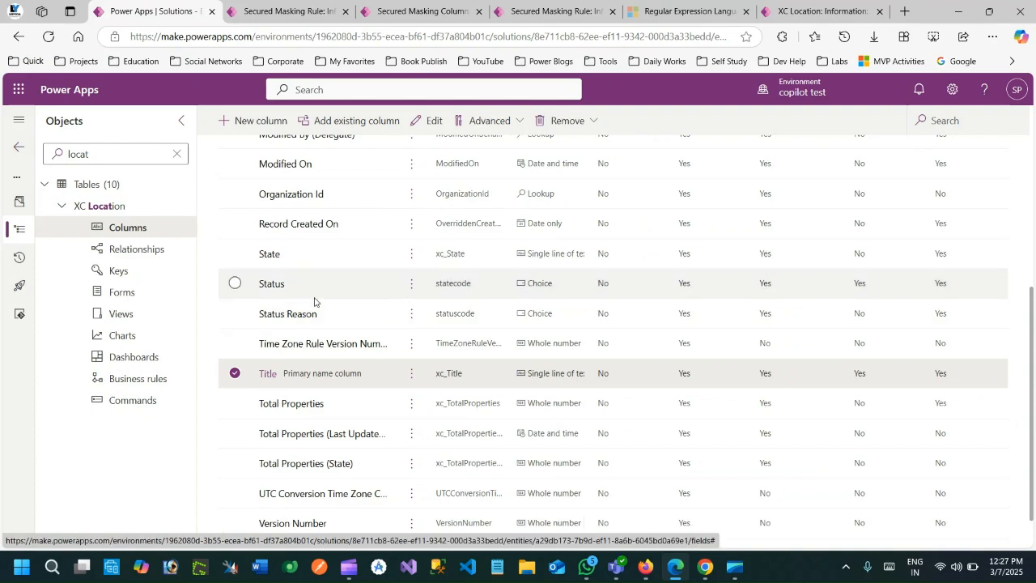
{"action": "left_click_drag", "start_coordinate": [1030, 324], "coordinate": [1035, 143]}
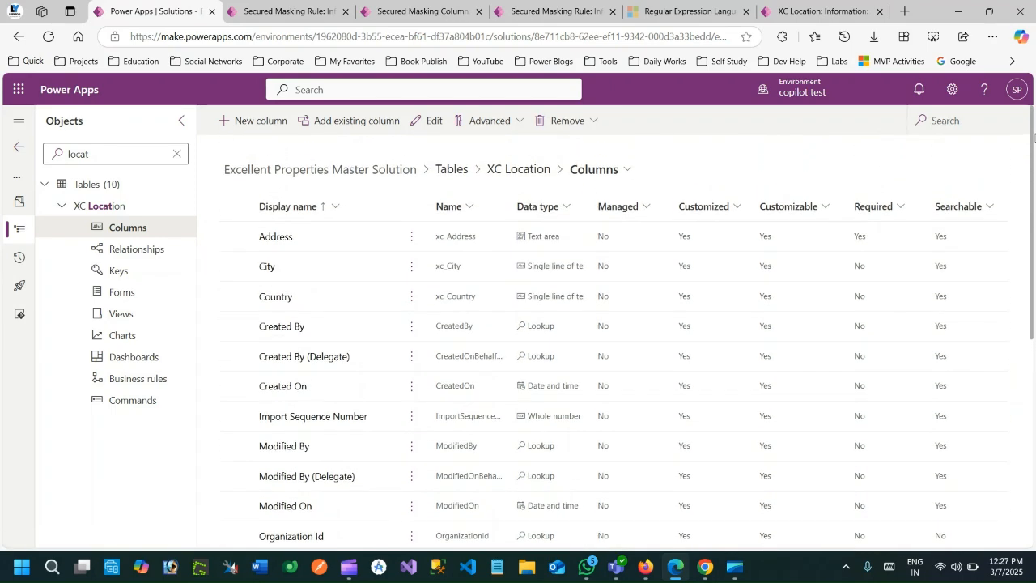
Try enabling column security with the xc_MaskingRuleForTitleLocation masking rule on the Address column, and discard the changes.
{"action": "left_click", "coordinate": [272, 236]}
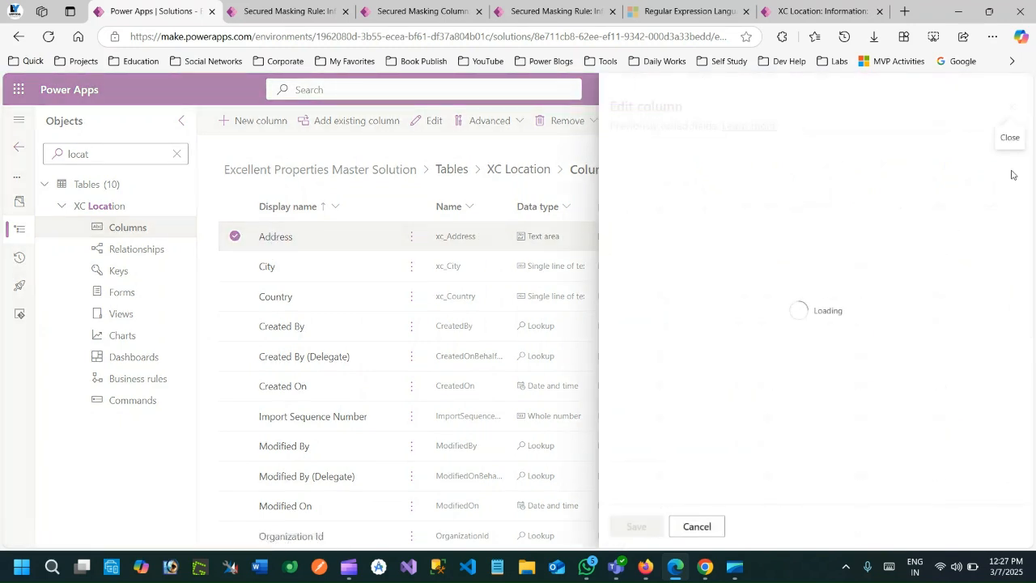
{"action": "scroll", "coordinate": [1028, 154], "scroll_direction": "down", "scroll_amount": 1}
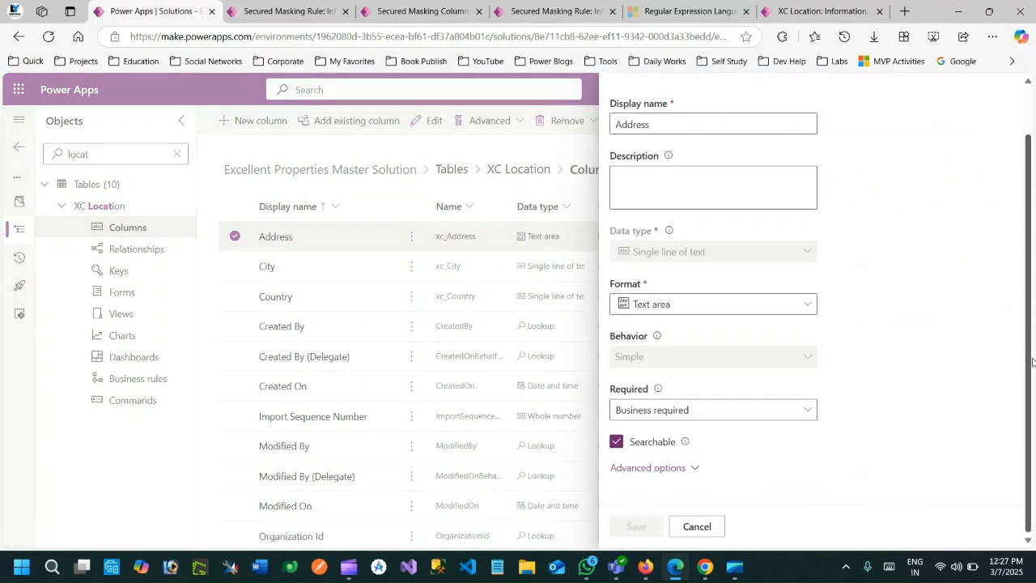
{"action": "left_click", "coordinate": [685, 467]}
{"action": "scroll", "coordinate": [1030, 192], "scroll_direction": "down", "scroll_amount": 5}
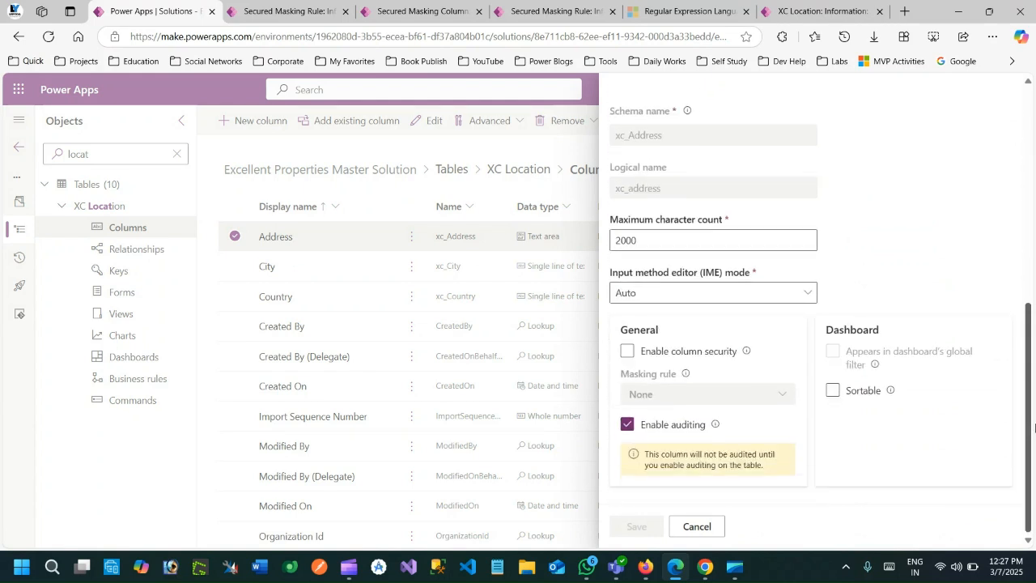
{"action": "left_click", "coordinate": [628, 352]}
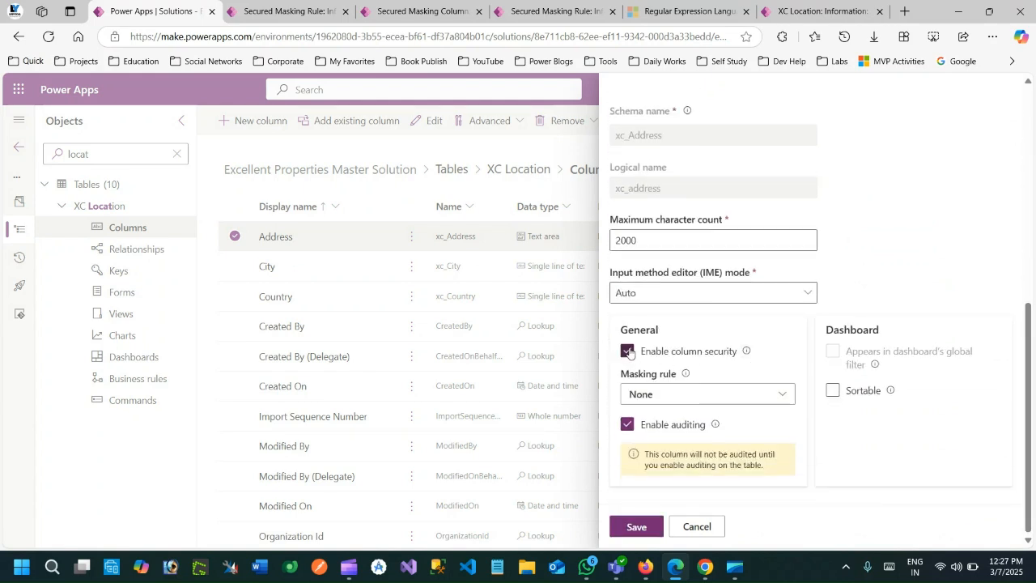
{"action": "left_click", "coordinate": [684, 397]}
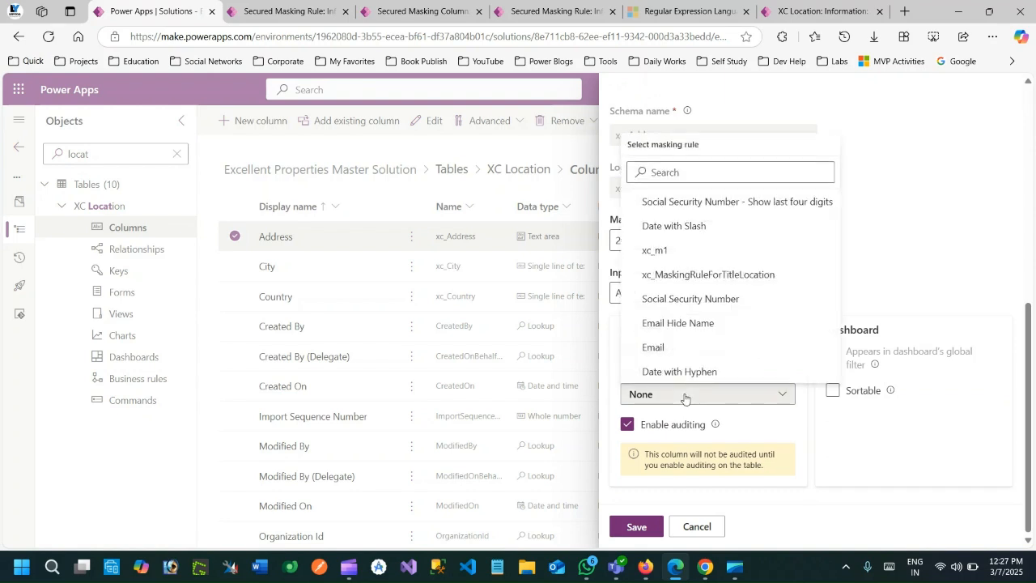
{"action": "left_click", "coordinate": [688, 276]}
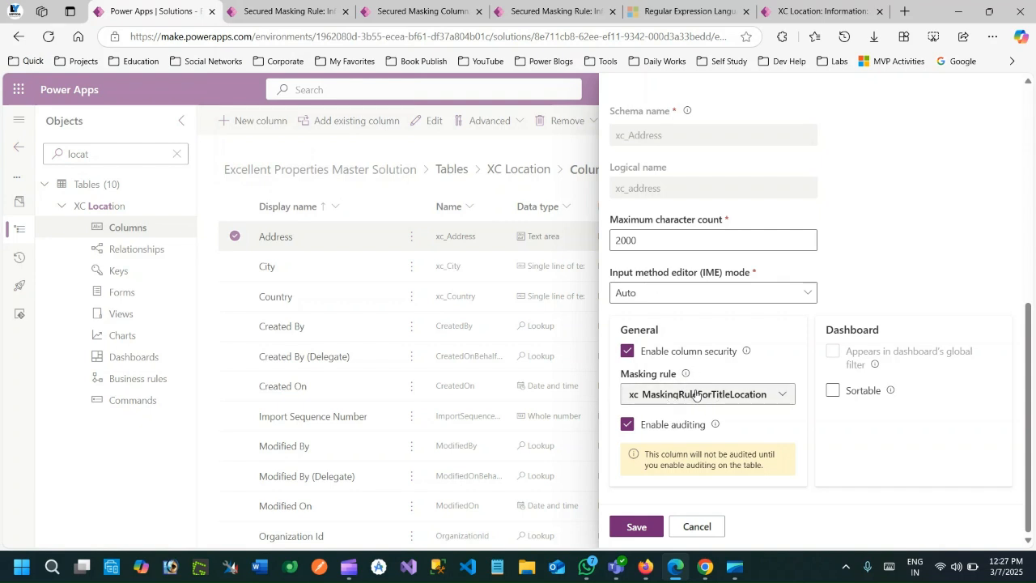
{"action": "left_click", "coordinate": [264, 13]}
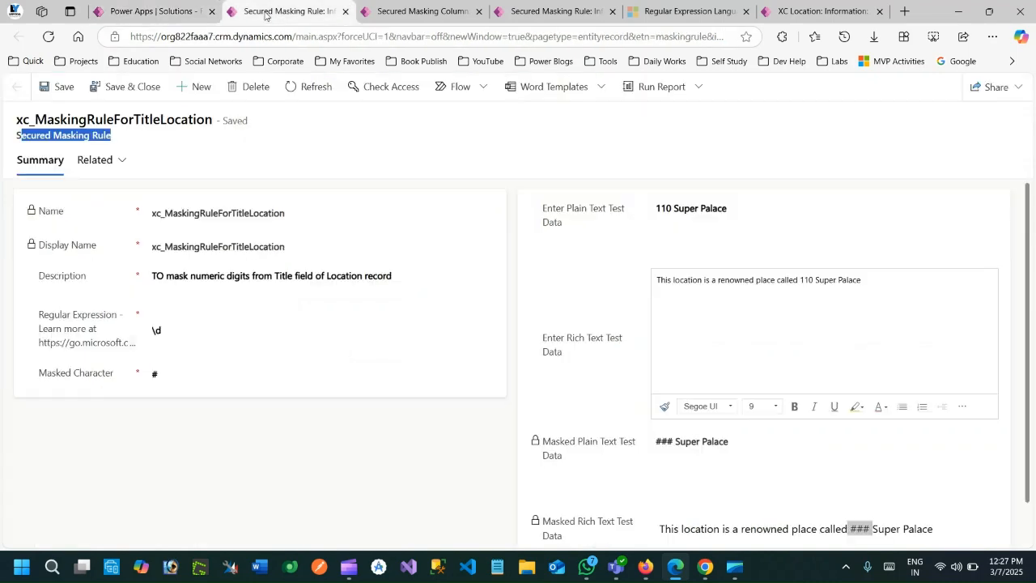
{"action": "left_click", "coordinate": [194, 13]}
{"action": "left_click", "coordinate": [1002, 106]}
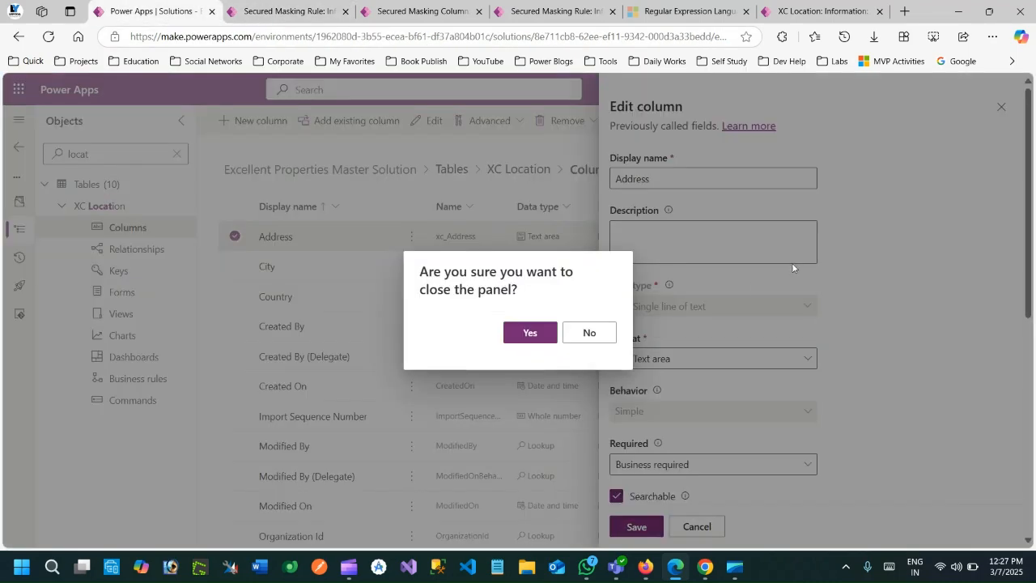
{"action": "left_click", "coordinate": [535, 336]}
Clear the solution's object filter, show all objects and start a new attribute masking rule.
{"action": "left_click", "coordinate": [89, 185]}
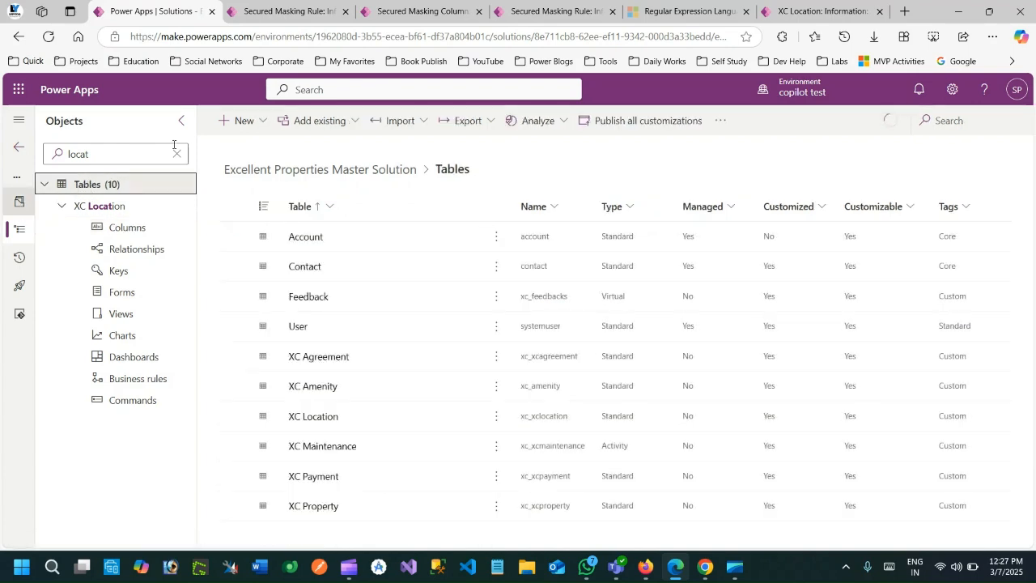
{"action": "left_click", "coordinate": [177, 154]}
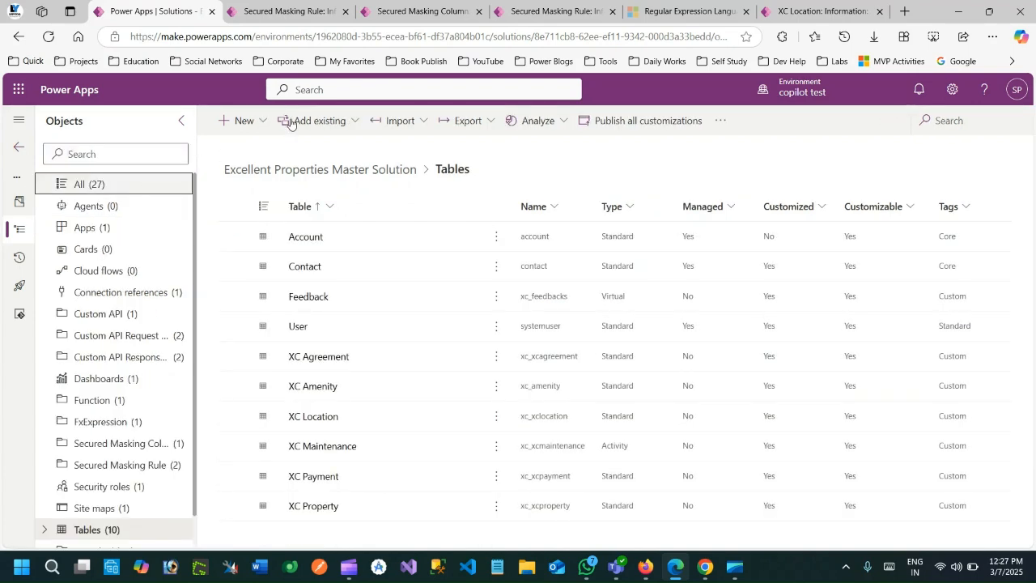
{"action": "left_click", "coordinate": [241, 120]}
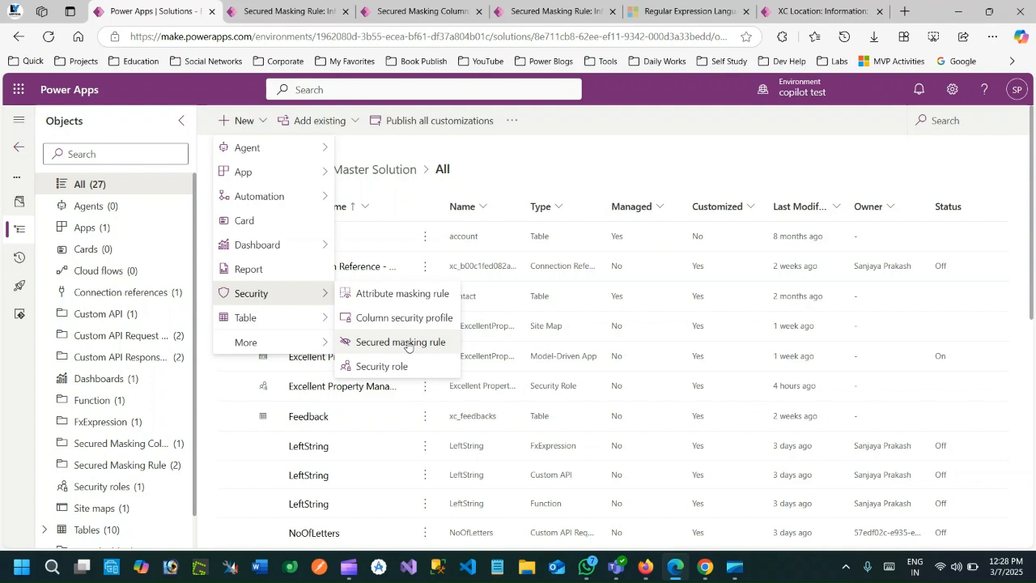
{"action": "left_click", "coordinate": [380, 297]}
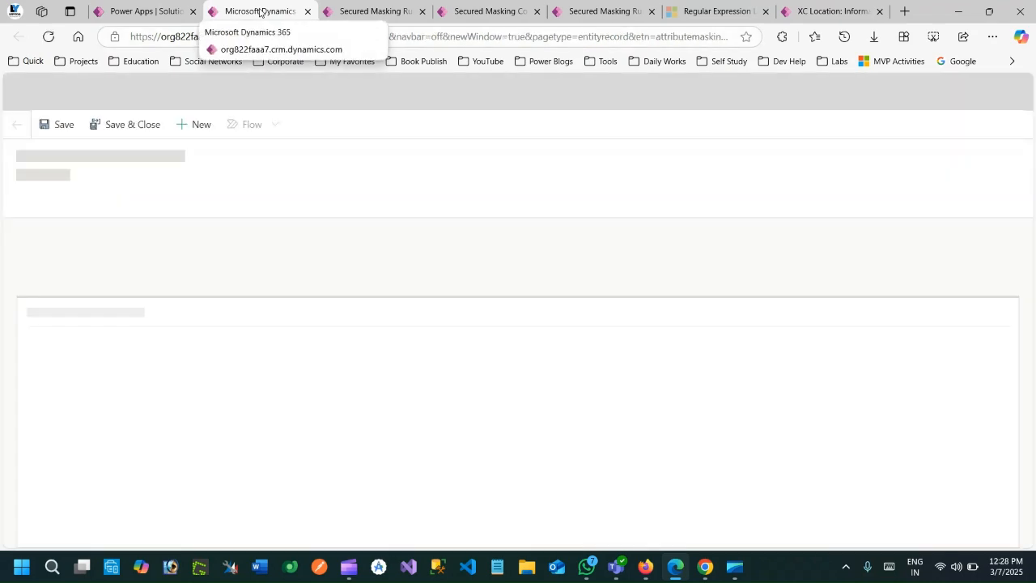
Enter masking rule xc_MaskingRuleForTitleLocation, entity xc_xclocation, attribute xc_address and unique name xc_addressmask for the secured masking column, and try to save it.
{"action": "left_click", "coordinate": [200, 303]}
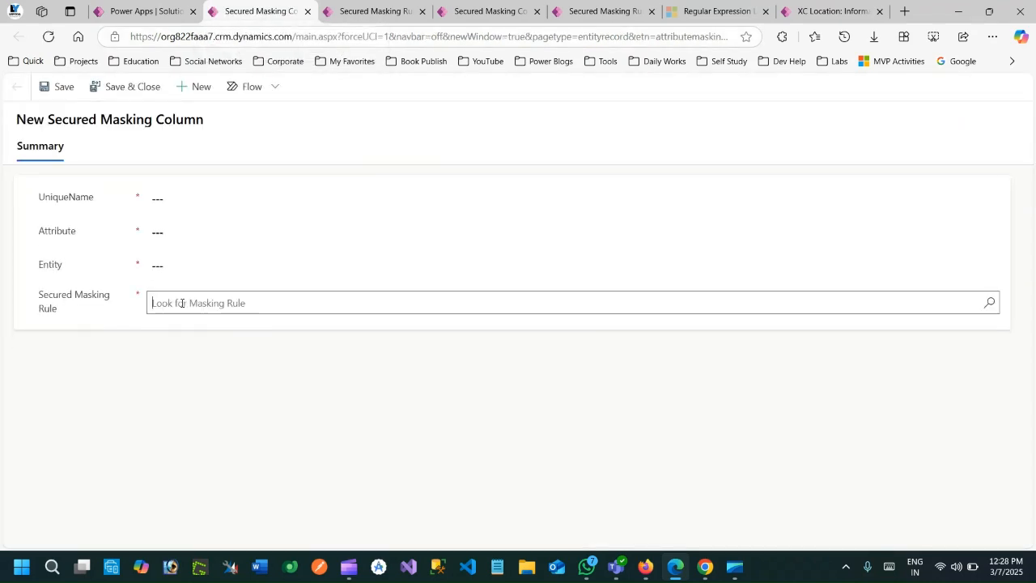
{"action": "left_click", "coordinate": [217, 349]}
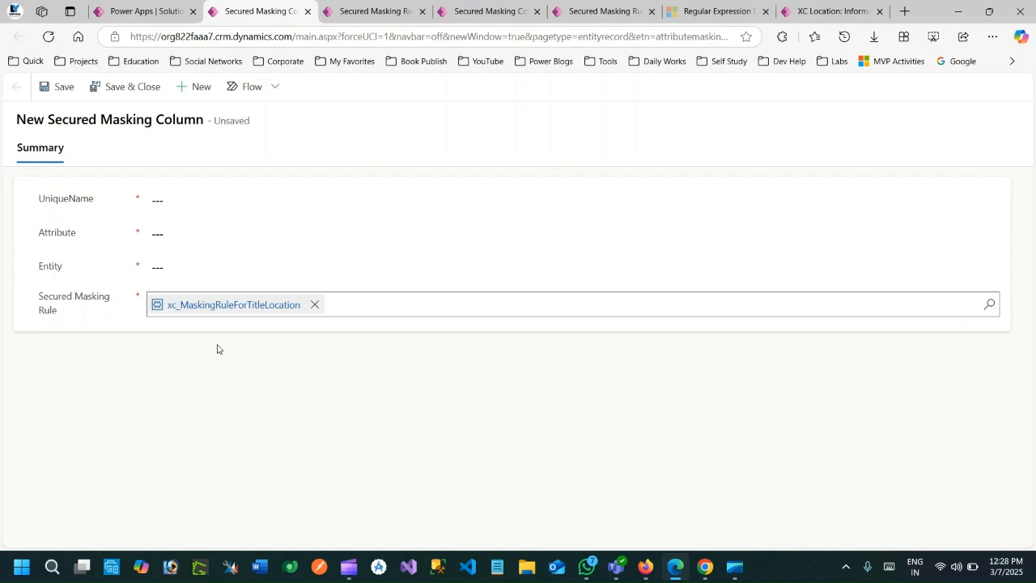
{"action": "left_click", "coordinate": [173, 268]}
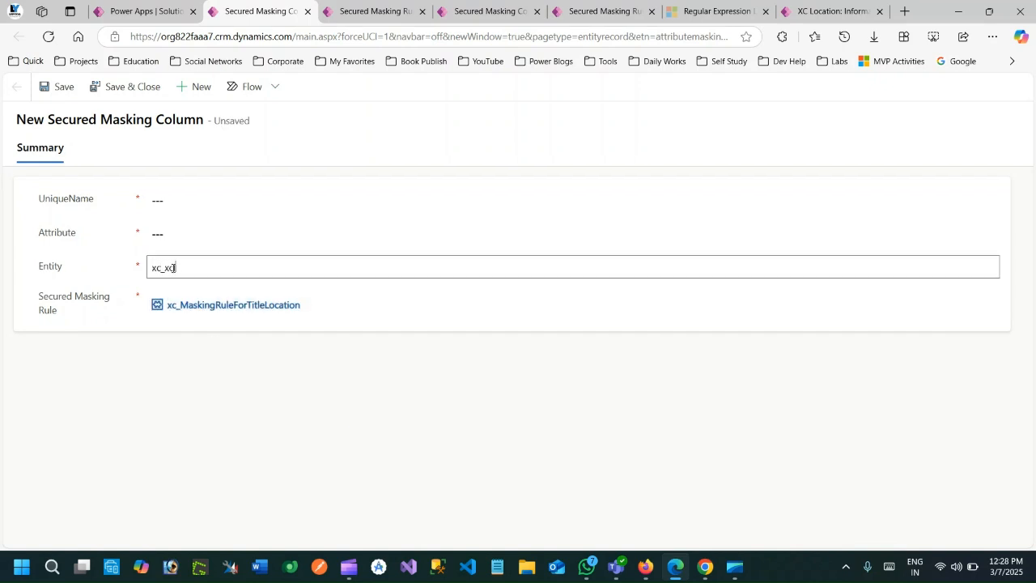
{"action": "left_click", "coordinate": [169, 234]}
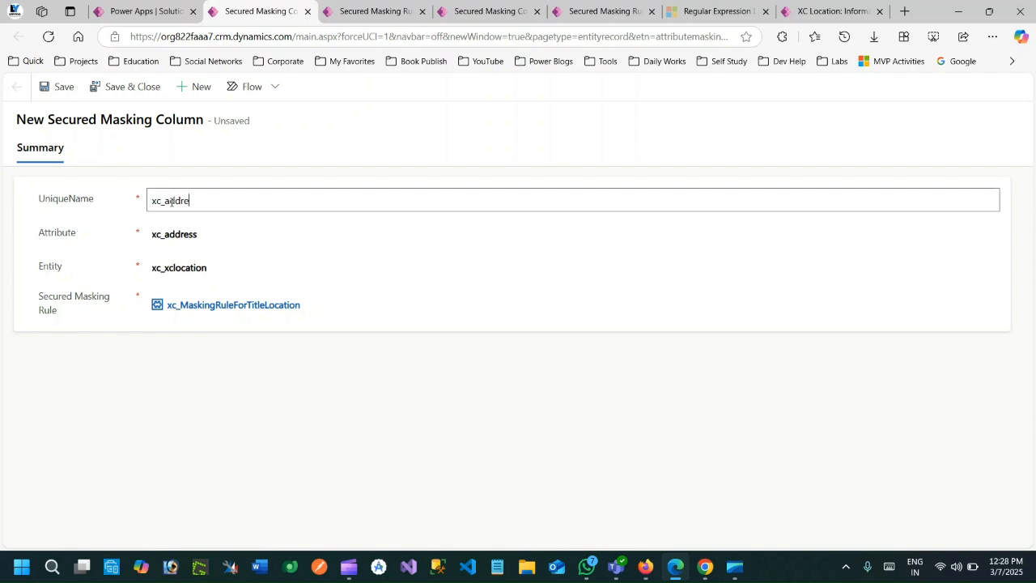
{"action": "left_click", "coordinate": [58, 88]}
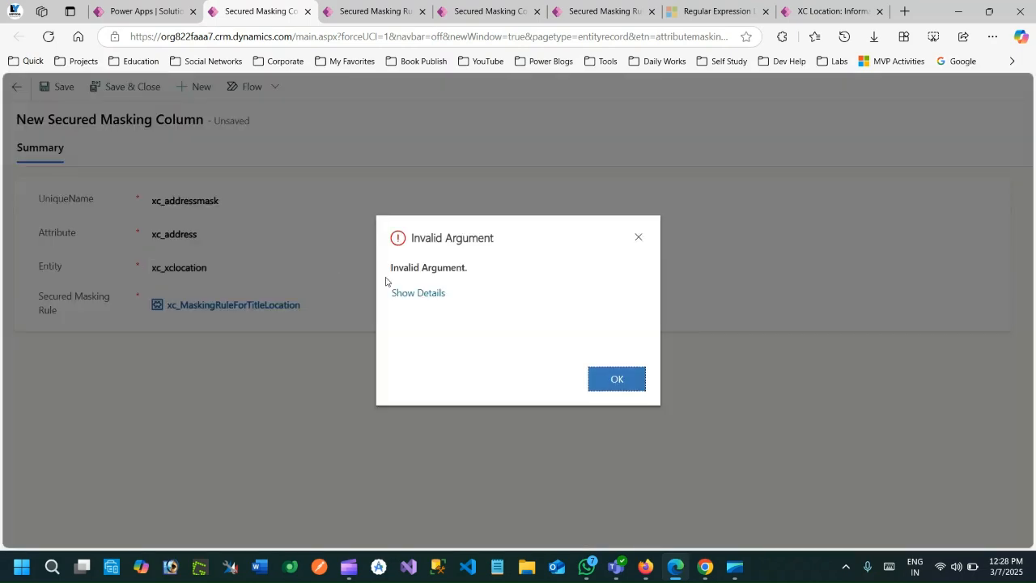
Show the save error's details, download its log file and read the exception message in it.
{"action": "left_click", "coordinate": [429, 293]}
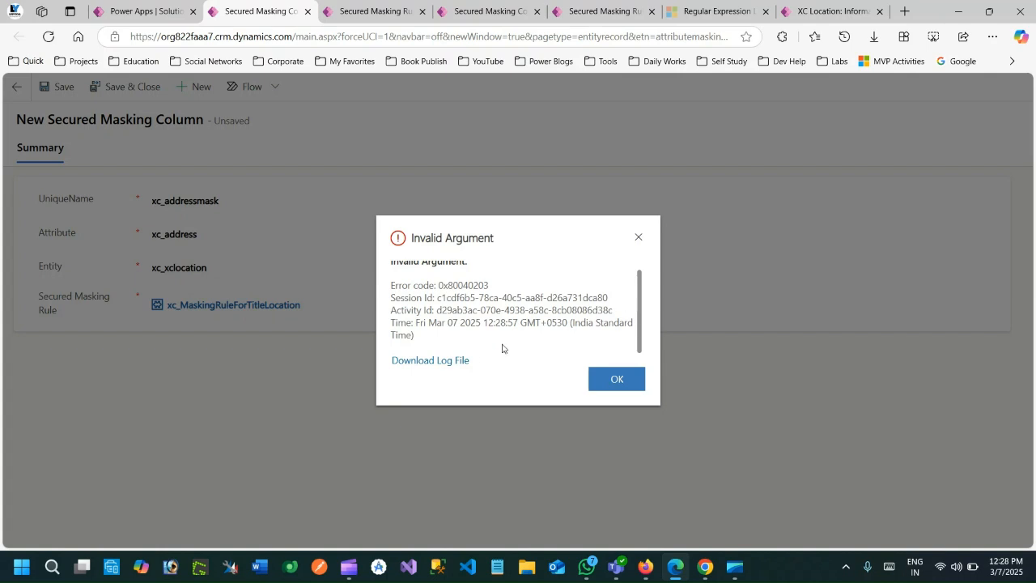
{"action": "left_click", "coordinate": [442, 363]}
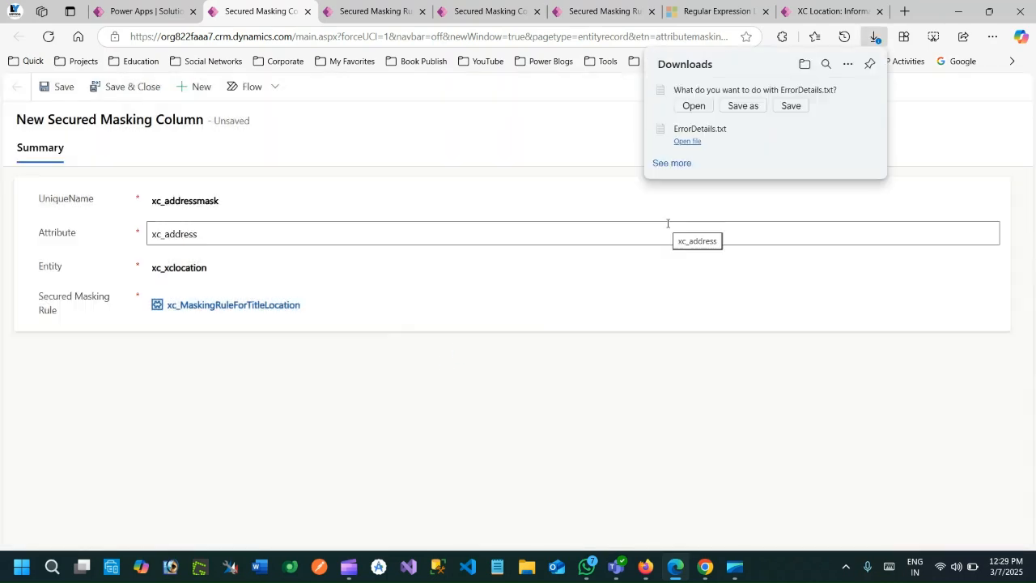
{"action": "left_click", "coordinate": [694, 105]}
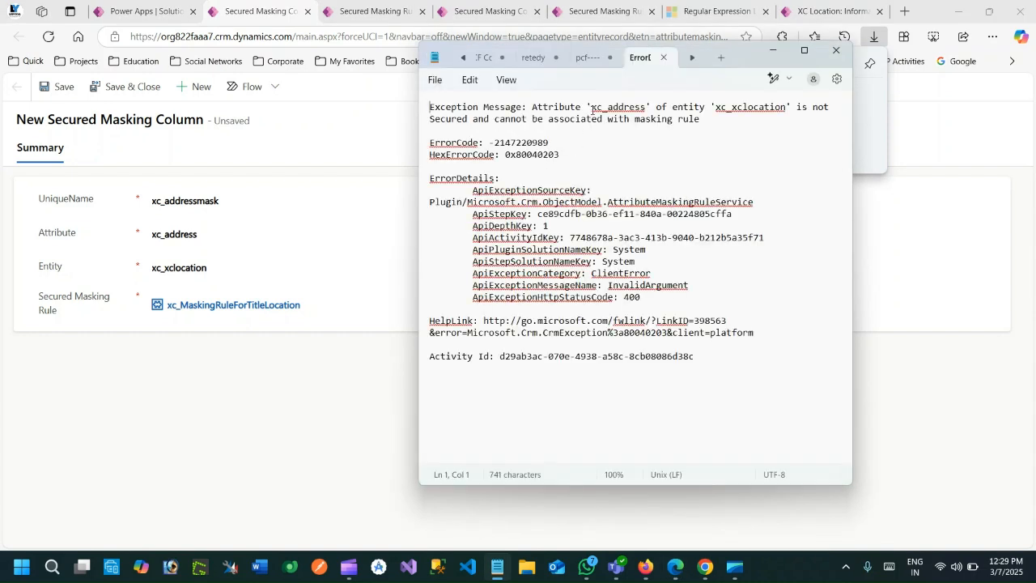
{"action": "left_click_drag", "start_coordinate": [626, 106], "coordinate": [595, 119]}
Return to the Power Apps solution, filter its objects by "location" and open the XC Location table's columns.
{"action": "left_click", "coordinate": [154, 11]}
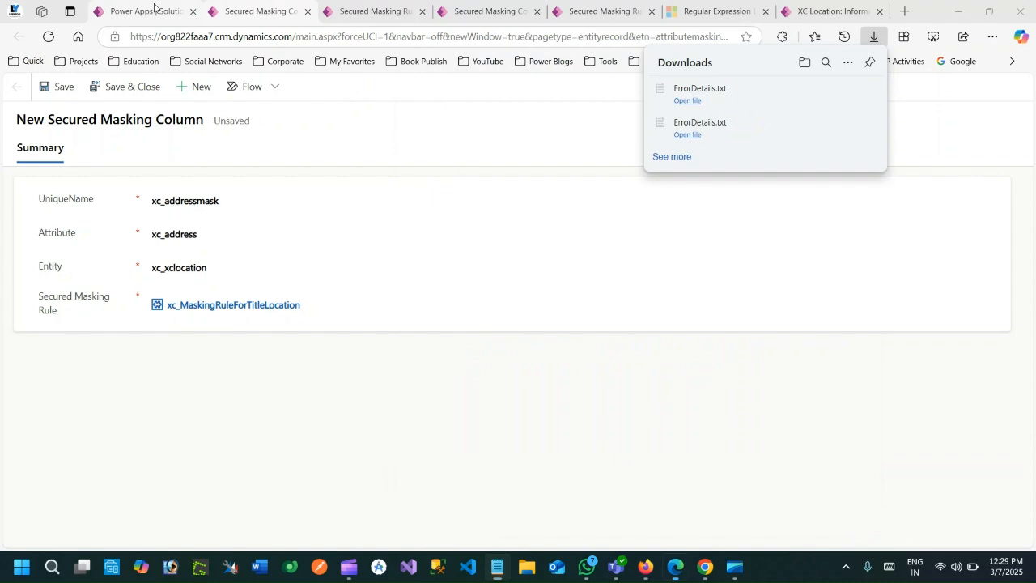
{"action": "left_click", "coordinate": [605, 361]}
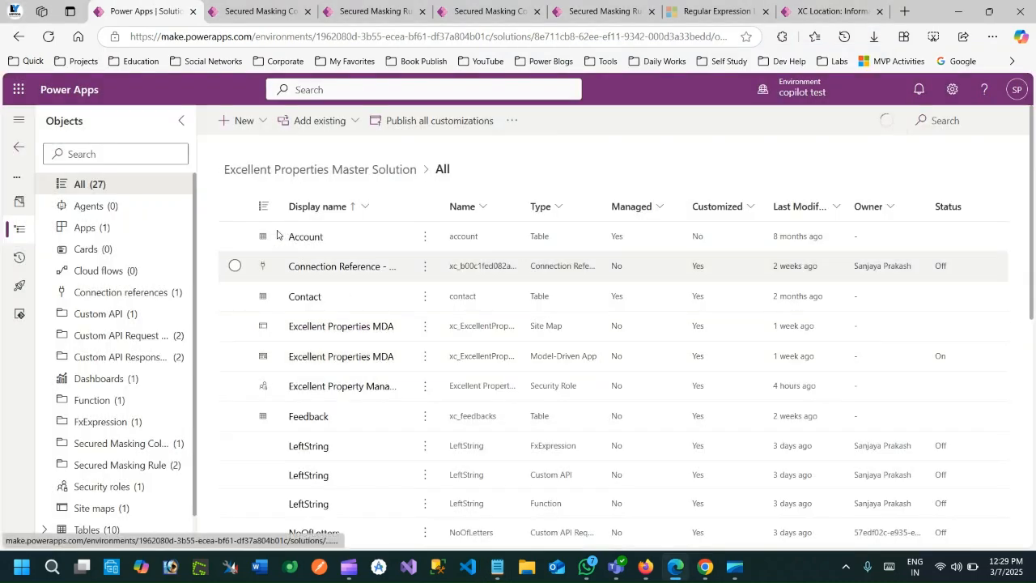
{"action": "left_click", "coordinate": [104, 154]}
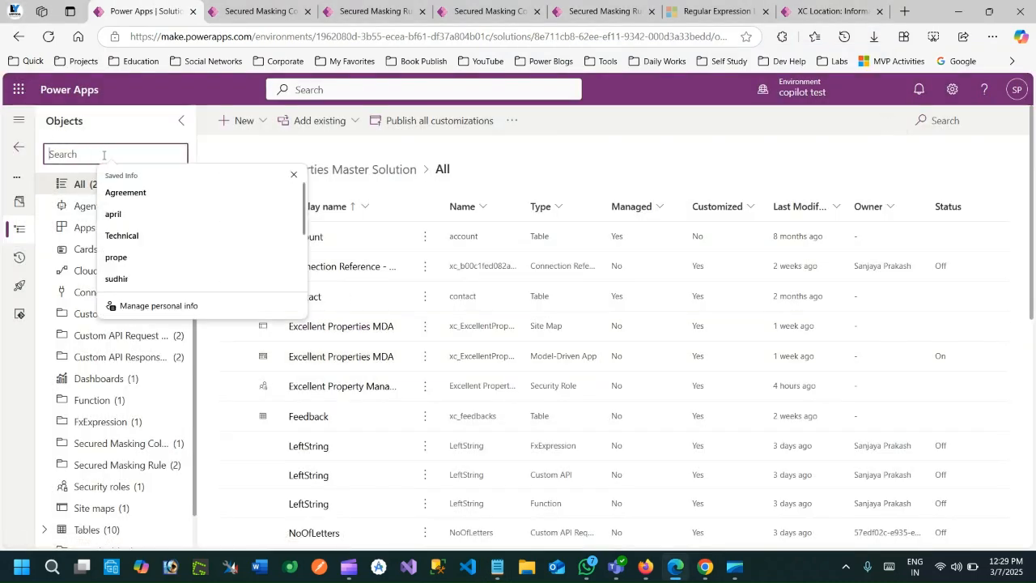
{"action": "type", "text": "location"}
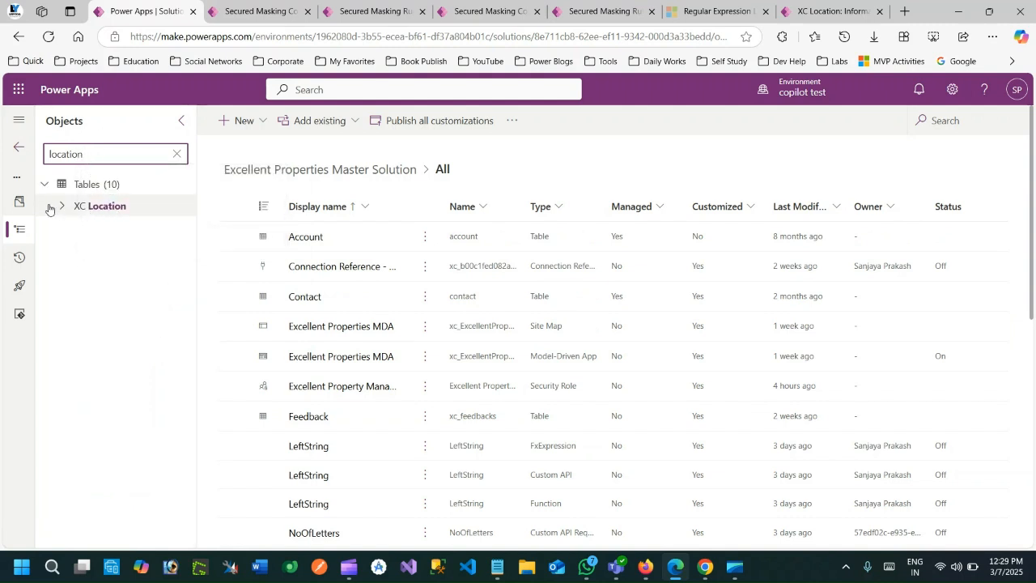
{"action": "left_click", "coordinate": [51, 208]}
{"action": "left_click", "coordinate": [144, 228]}
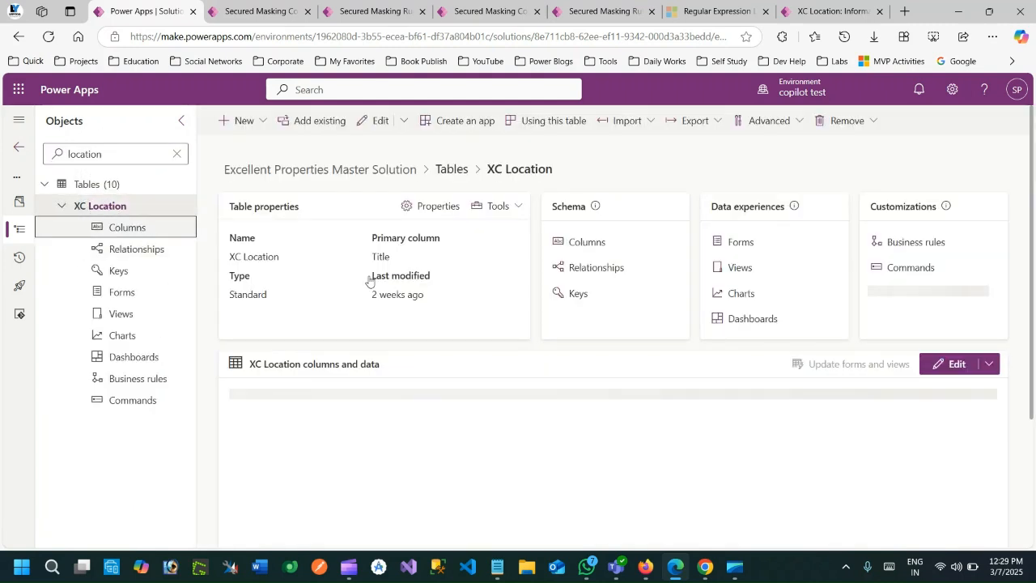
{"action": "left_click", "coordinate": [438, 302]}
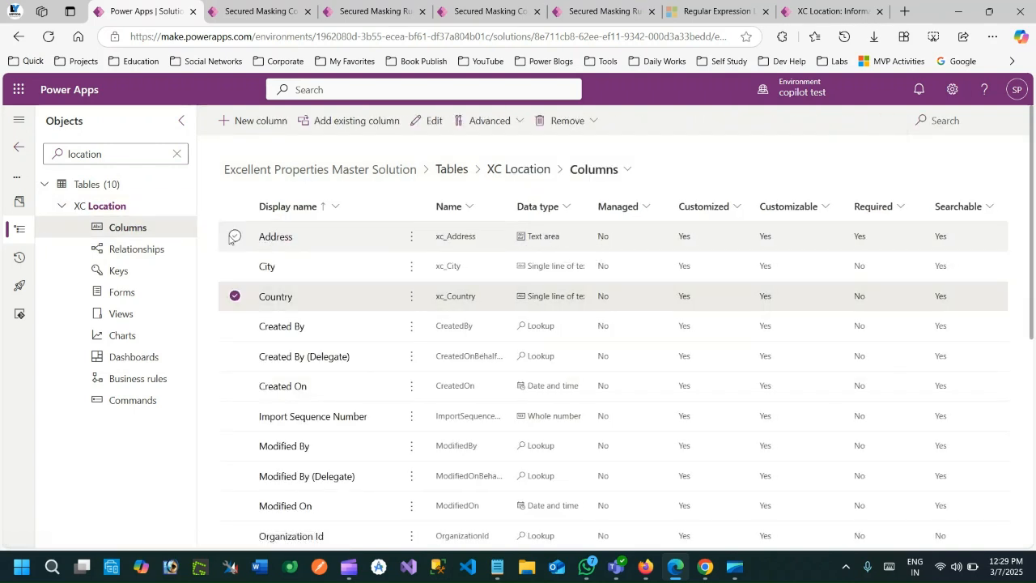
Enable column security on the Address column, leave its masking rule at None, and save the column.
{"action": "left_click", "coordinate": [273, 236]}
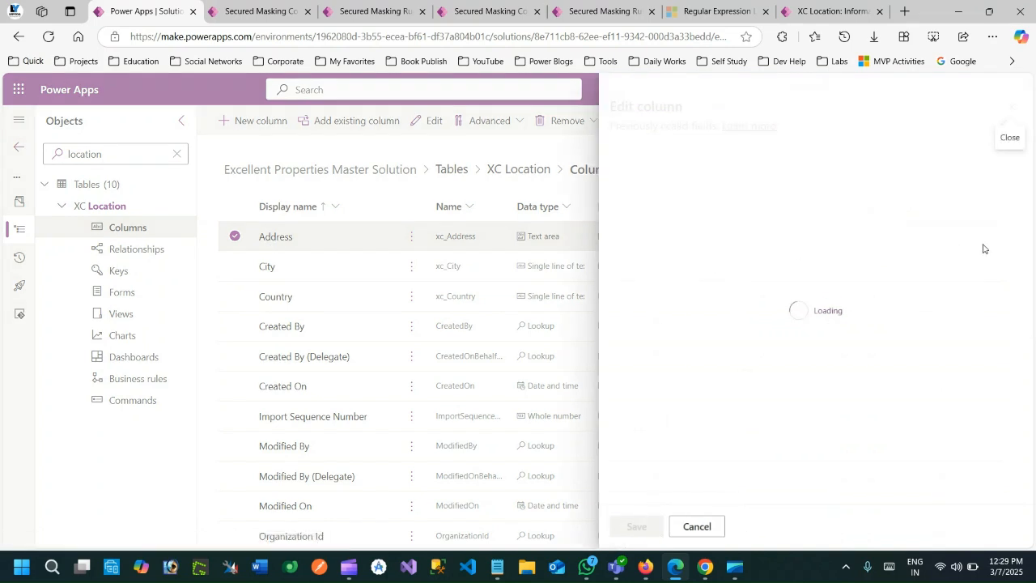
{"action": "scroll", "coordinate": [929, 387], "scroll_direction": "down", "scroll_amount": 1}
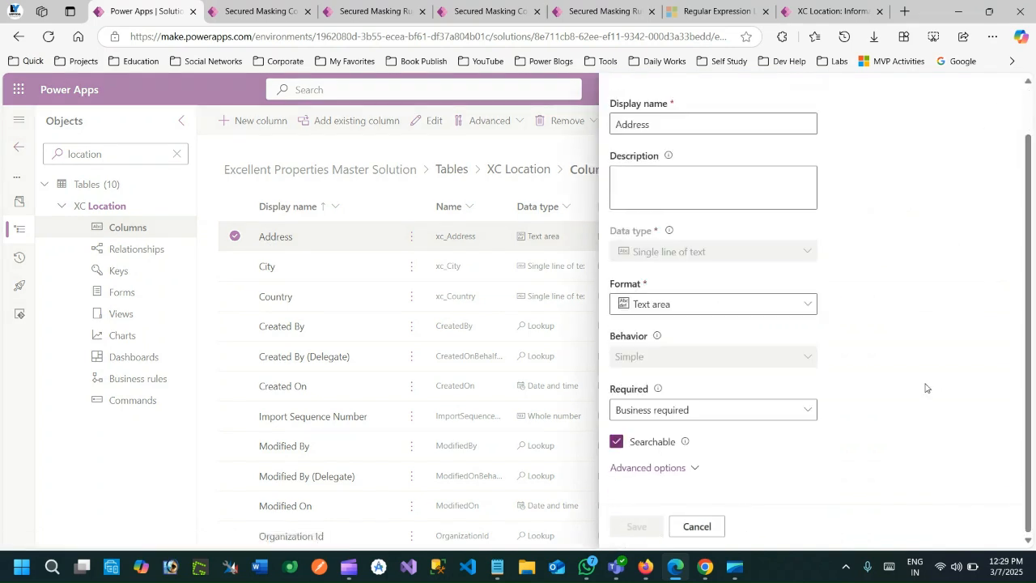
{"action": "left_click", "coordinate": [678, 468]}
{"action": "left_click_drag", "start_coordinate": [1029, 267], "coordinate": [1035, 489]}
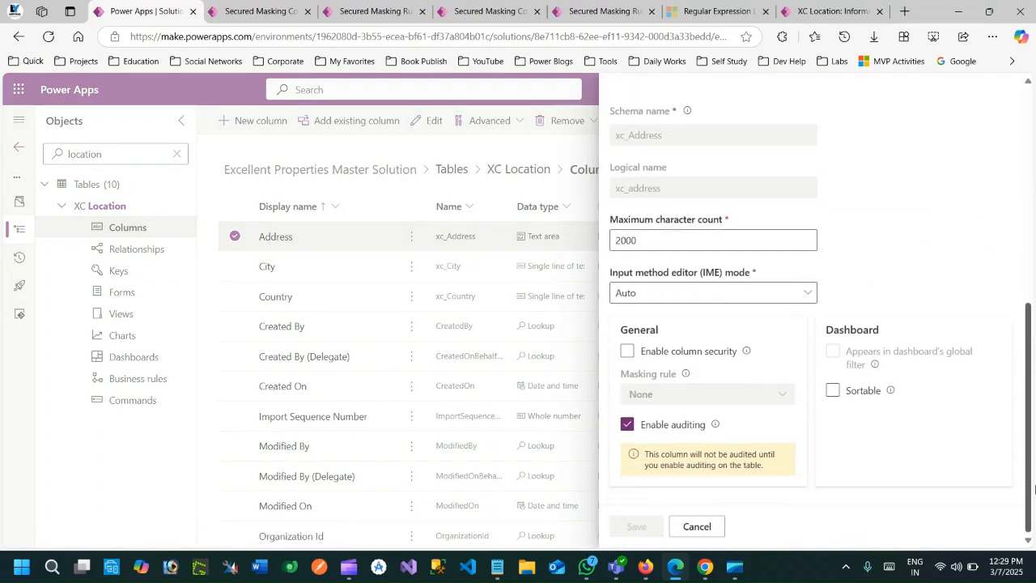
{"action": "left_click", "coordinate": [627, 351]}
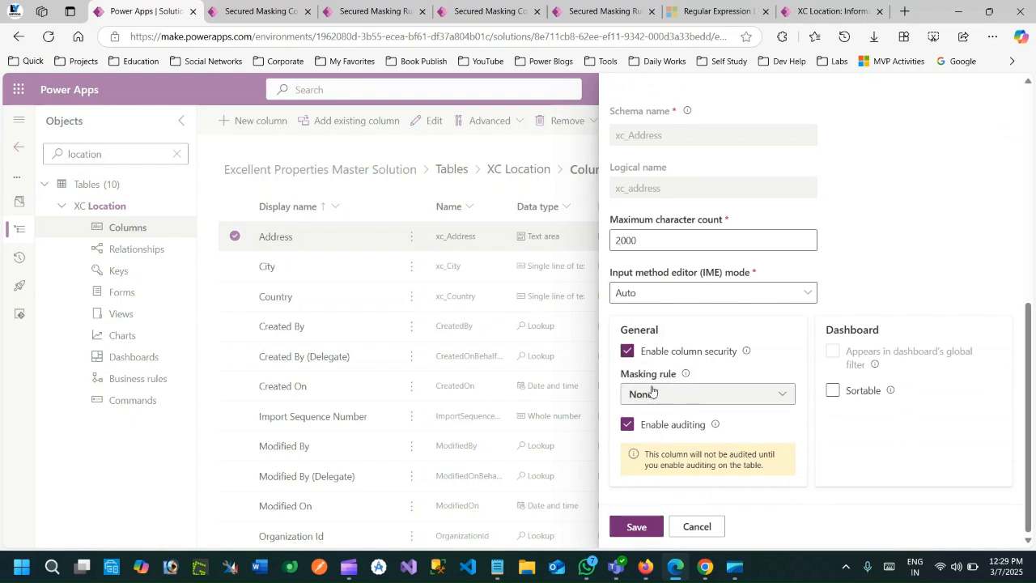
{"action": "left_click", "coordinate": [257, 17]}
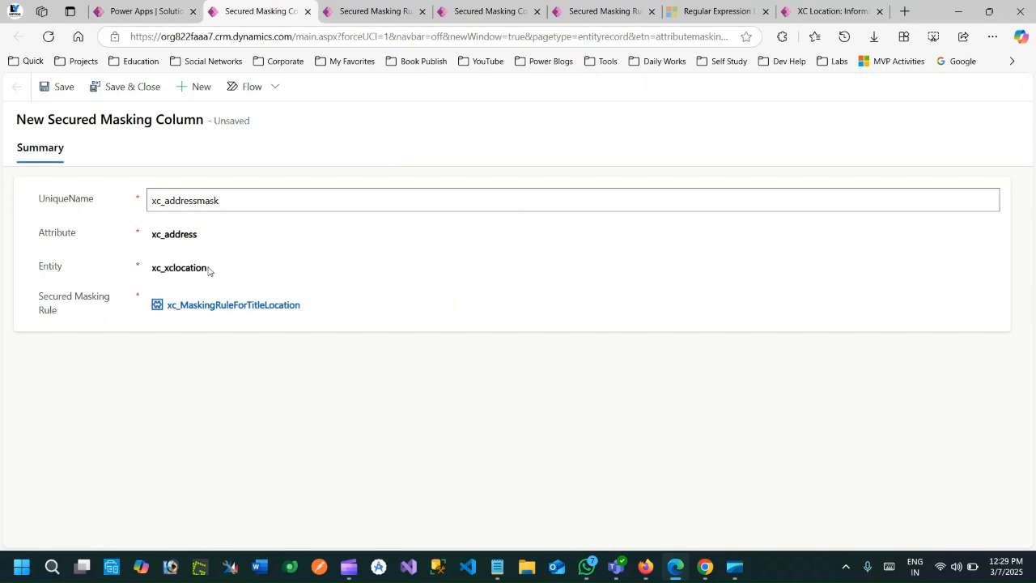
{"action": "left_click", "coordinate": [147, 10]}
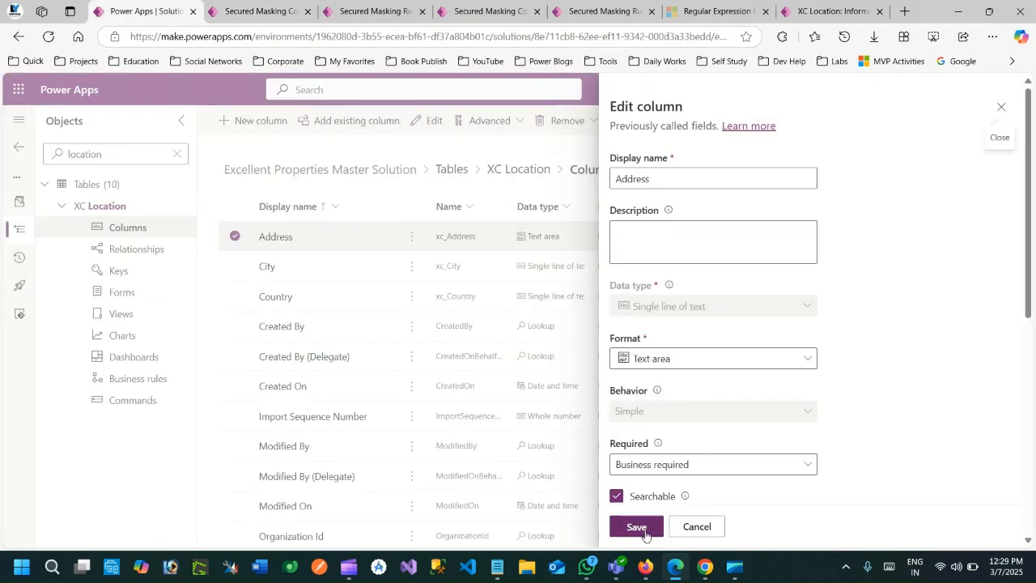
{"action": "left_click_drag", "start_coordinate": [1029, 273], "coordinate": [1034, 492]}
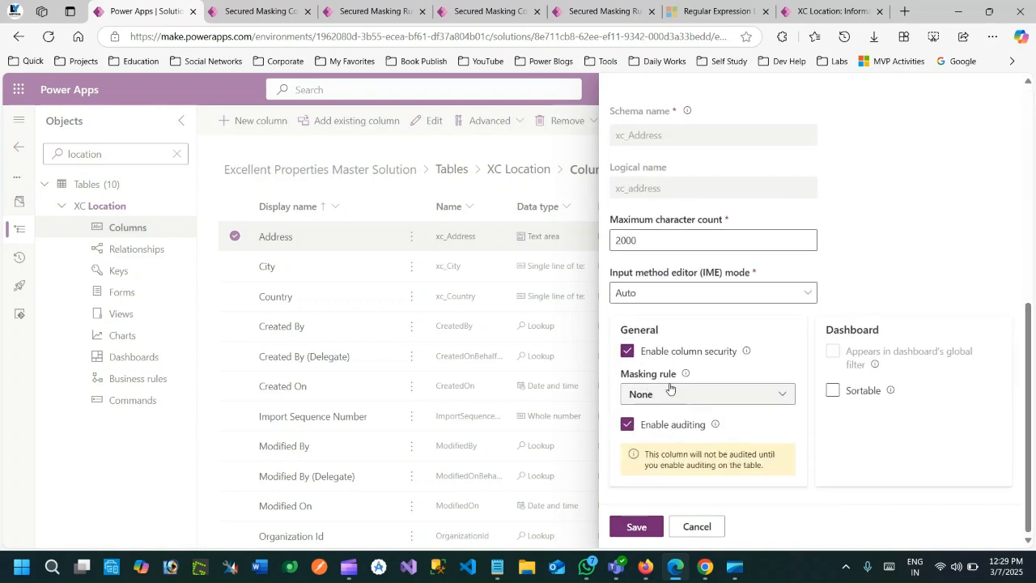
{"action": "left_click", "coordinate": [642, 527]}
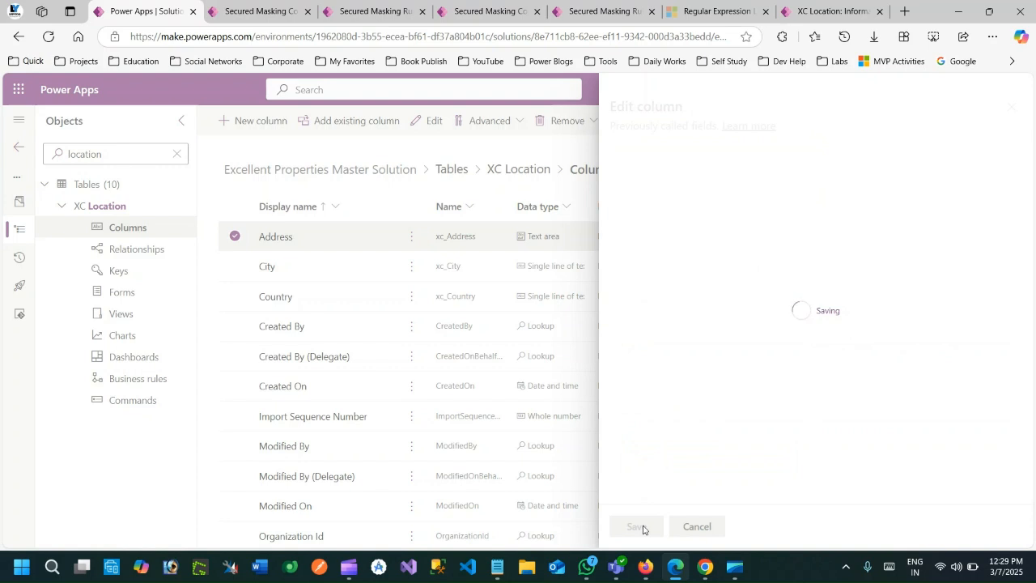
Return to the unsaved secured masking column record xc_addressmask and save it.
{"action": "left_click", "coordinate": [251, 14]}
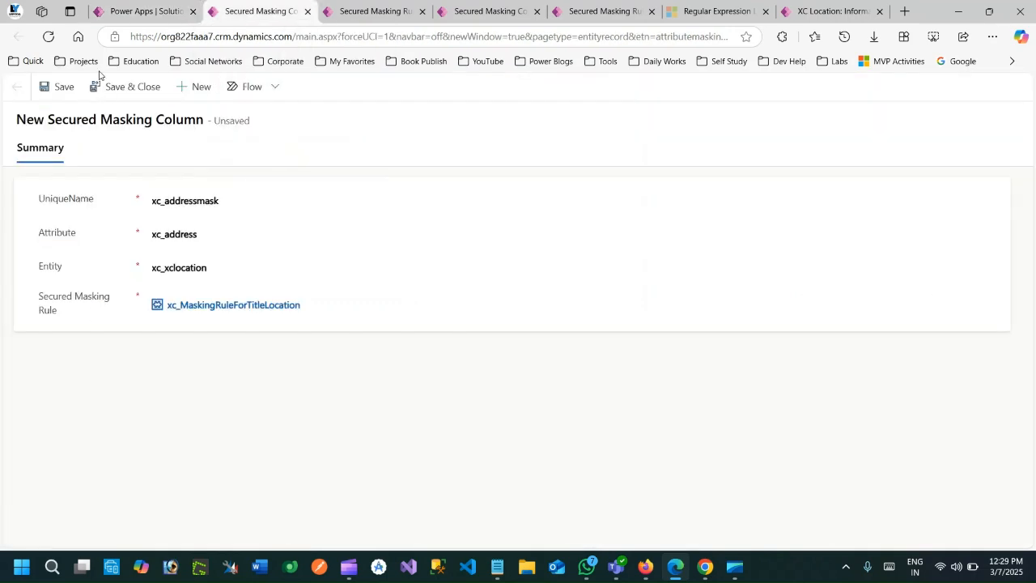
{"action": "left_click", "coordinate": [63, 87]}
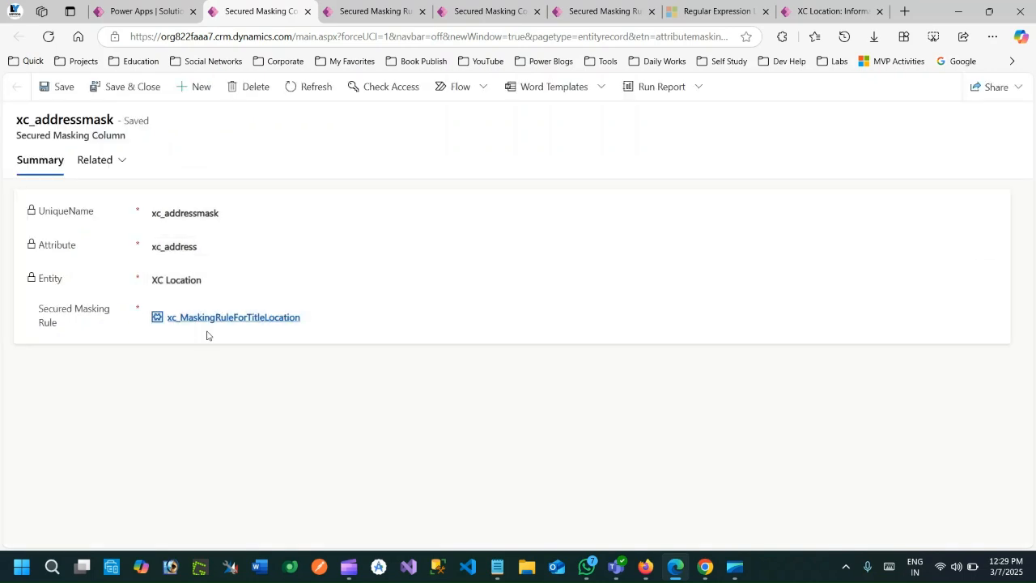
Check the masking rule in the Address column's advanced options and compare it with the xc_addressmask record's attribute, entity and rule.
{"action": "left_click", "coordinate": [146, 12]}
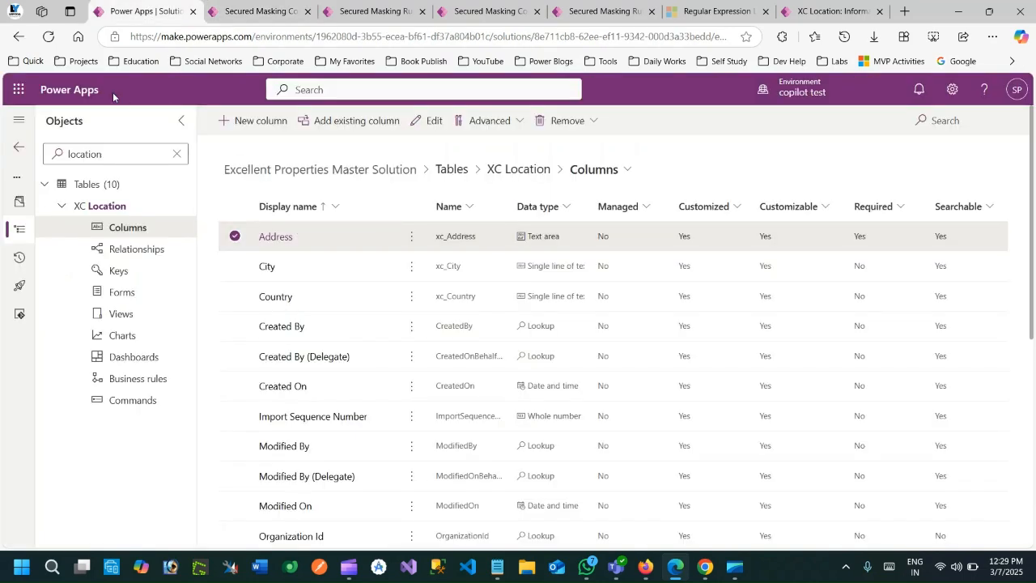
{"action": "left_click", "coordinate": [273, 237]}
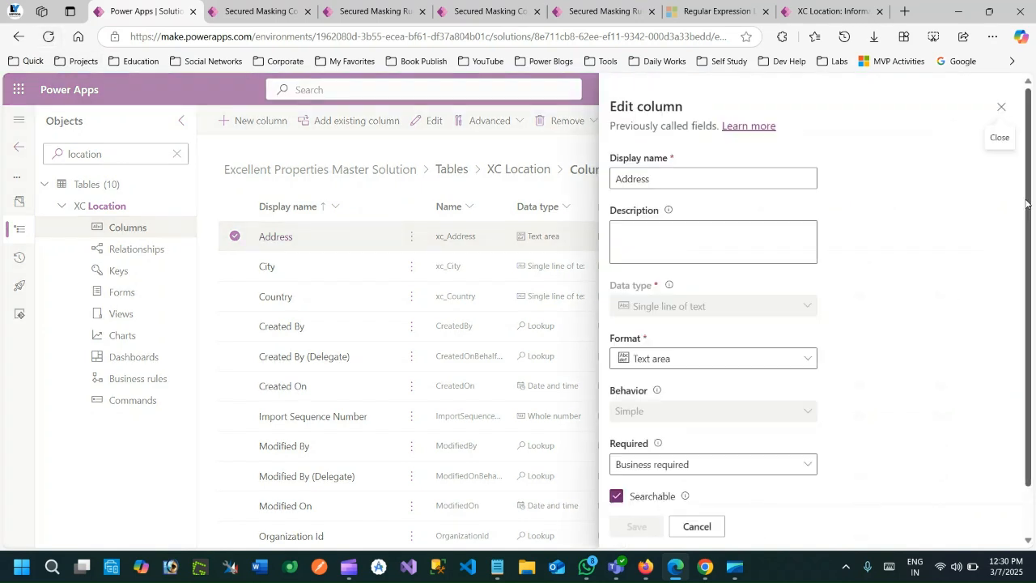
{"action": "left_click_drag", "start_coordinate": [1030, 253], "coordinate": [832, 472]}
{"action": "left_click", "coordinate": [693, 469]}
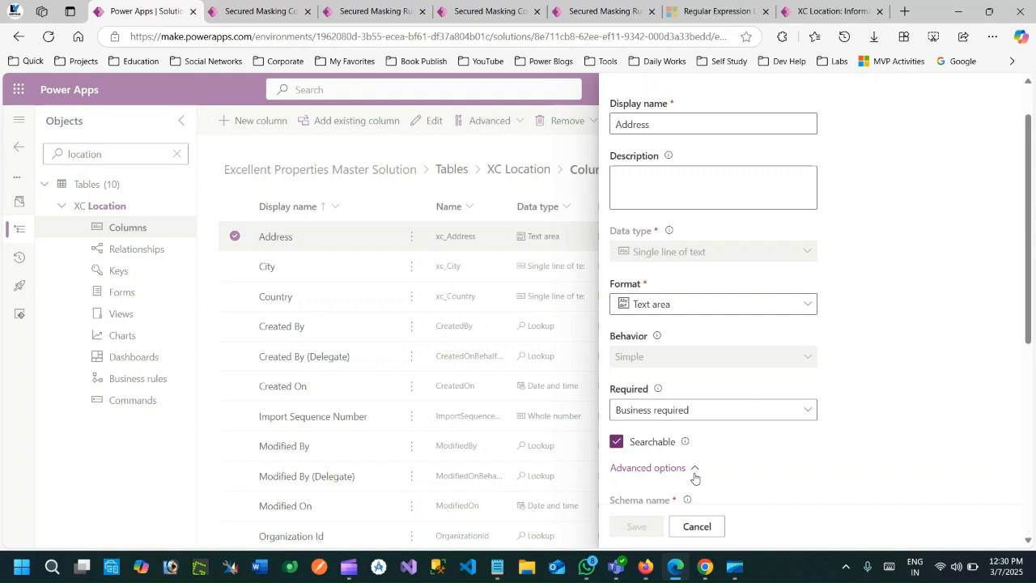
{"action": "left_click_drag", "start_coordinate": [1028, 187], "coordinate": [1034, 421]}
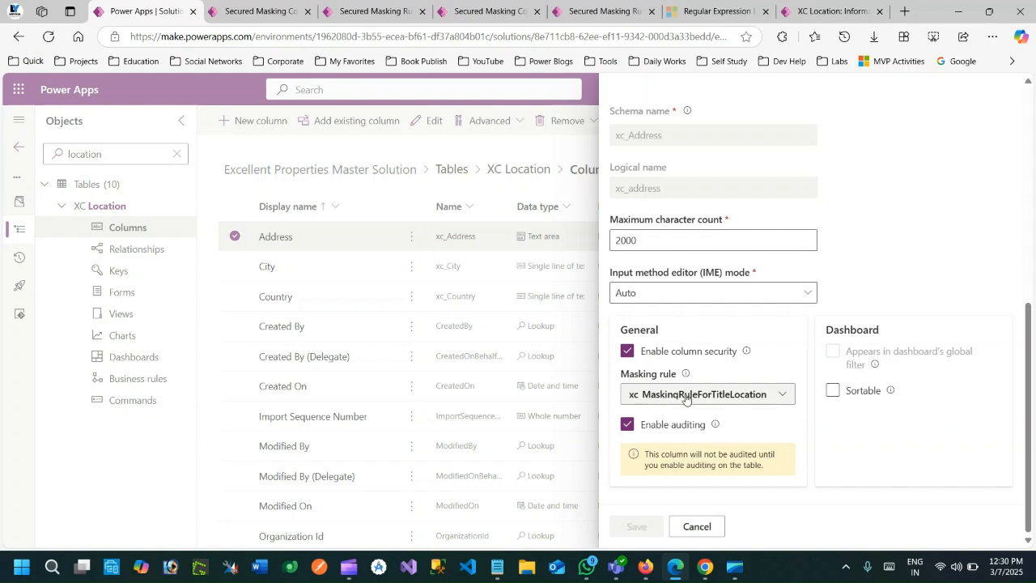
{"action": "left_click", "coordinate": [257, 11]}
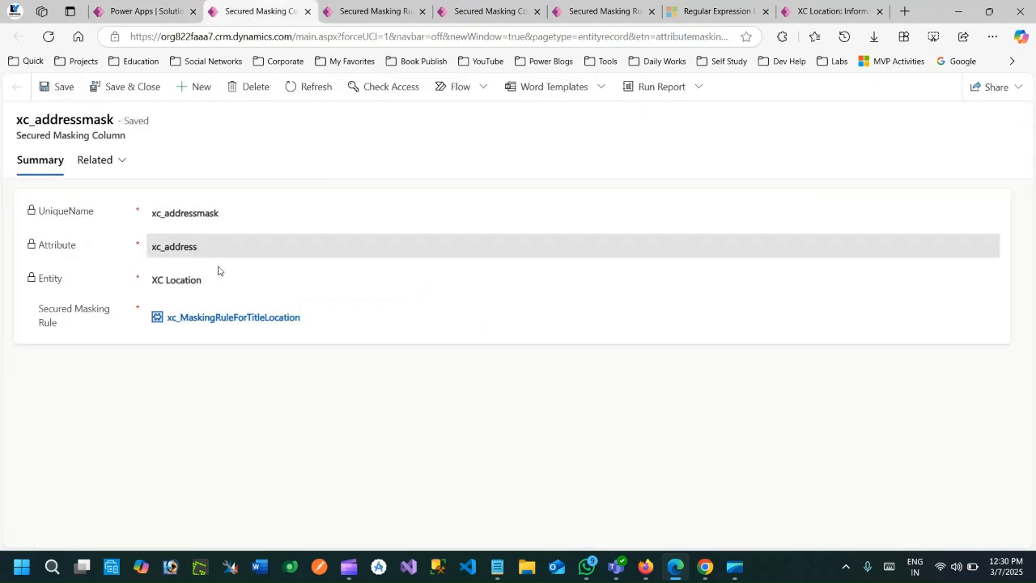
{"action": "left_click", "coordinate": [213, 324]}
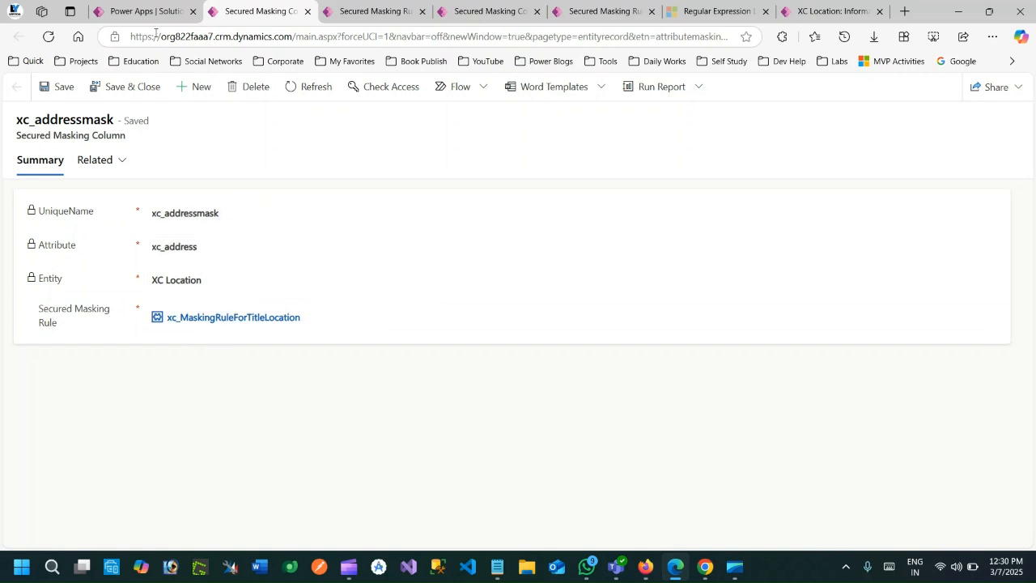
{"action": "left_click", "coordinate": [145, 11]}
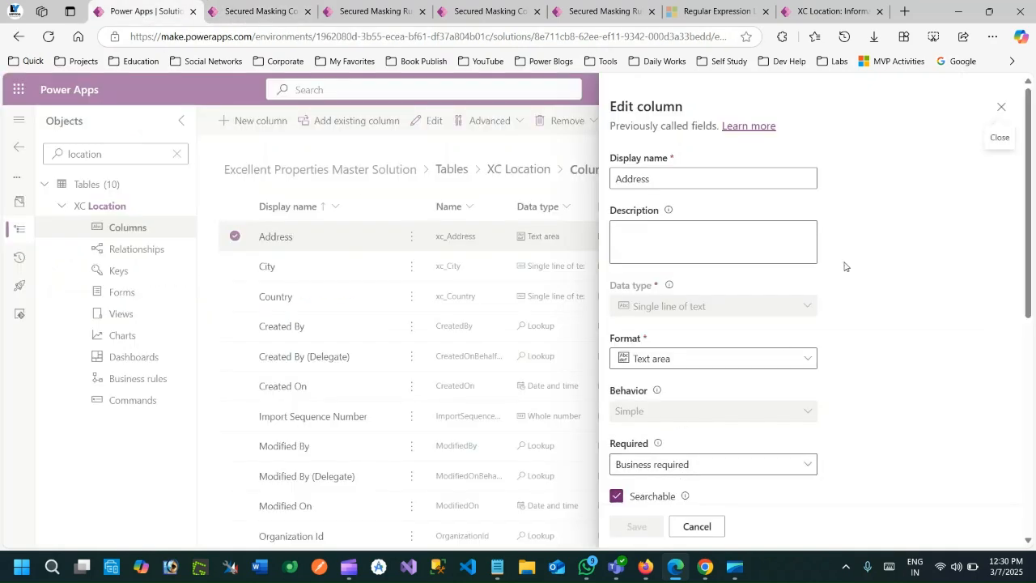
Append 1110 to the Address of the open XC Location record in Excellent Properties MDA and save the record.
{"action": "left_click", "coordinate": [817, 13]}
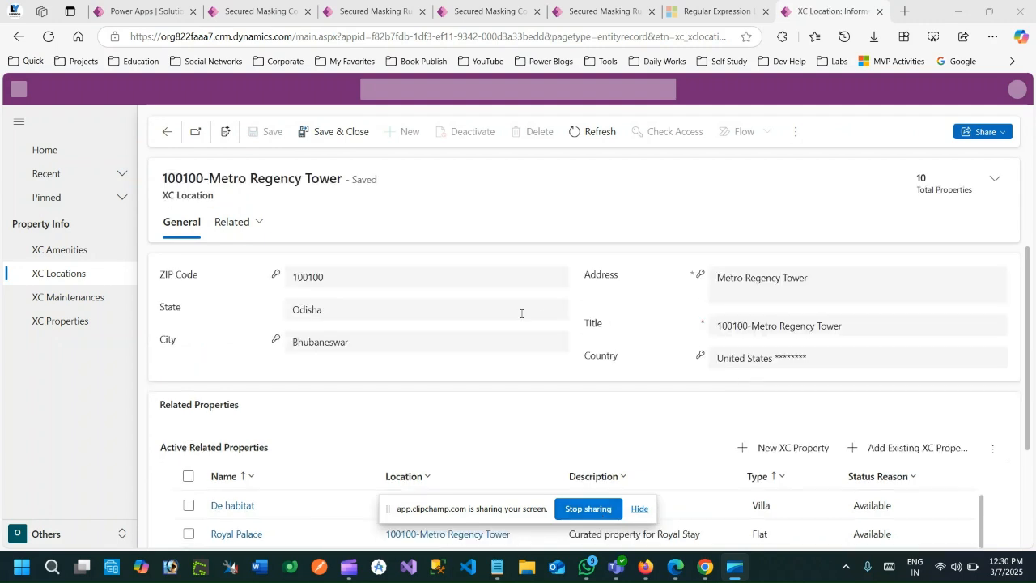
{"action": "left_click", "coordinate": [830, 279]}
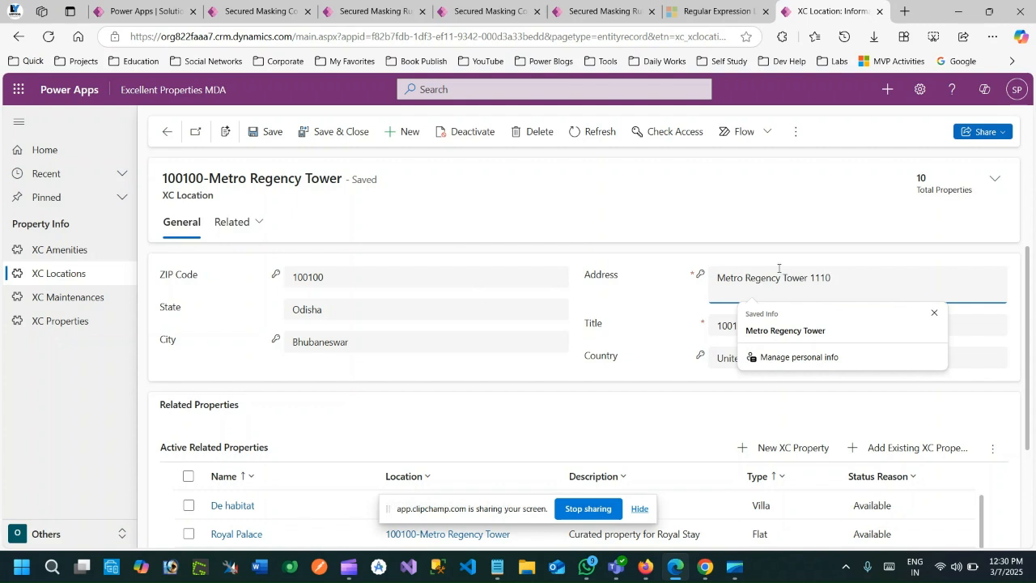
{"action": "left_click", "coordinate": [269, 132]}
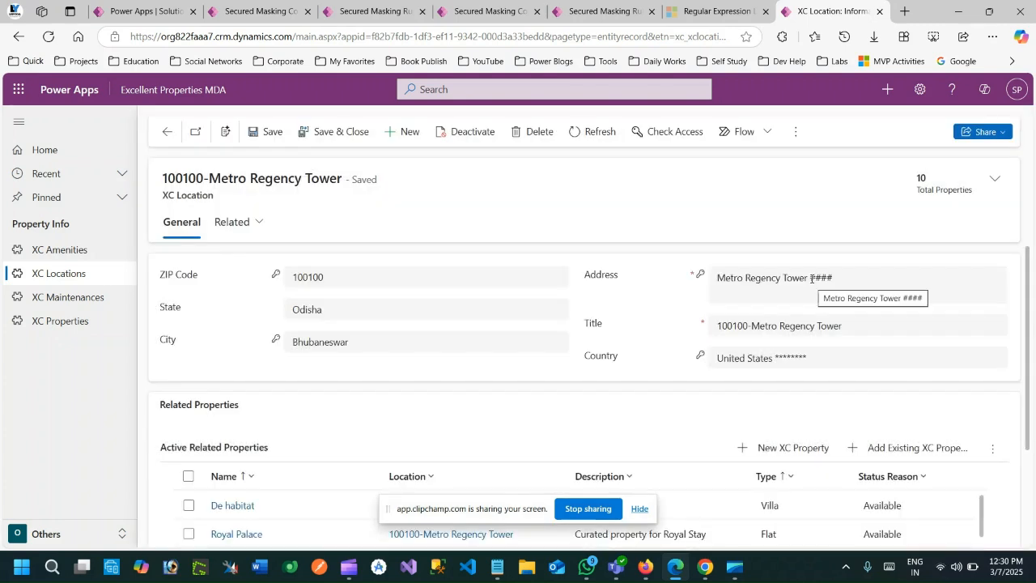
Examine how the digits at the end of the saved location record's Address are displayed.
{"action": "double_click", "coordinate": [812, 278]}
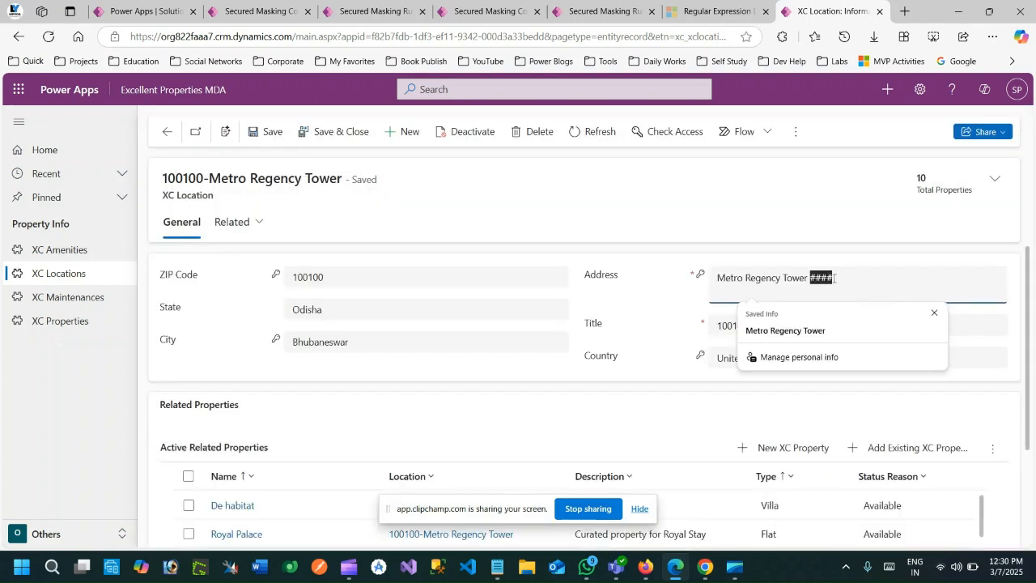
{"action": "left_click", "coordinate": [660, 311]}
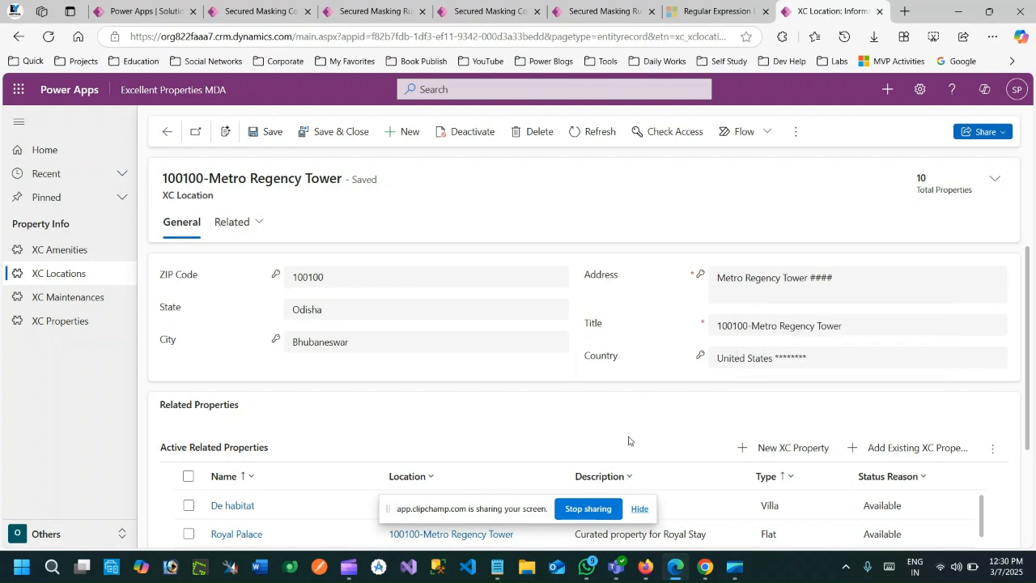
{"action": "left_click", "coordinate": [639, 509]}
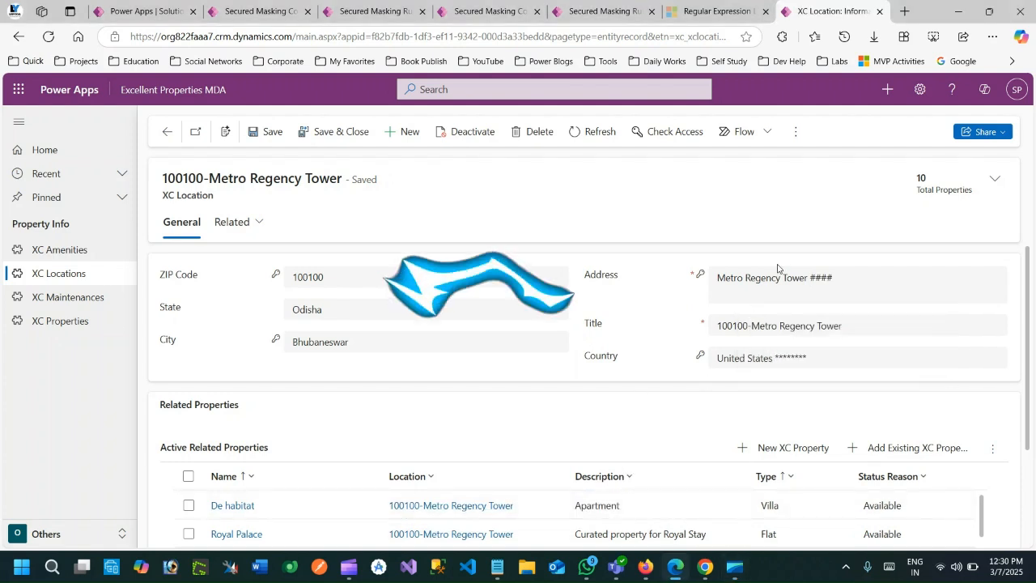
{"action": "double_click", "coordinate": [819, 277]}
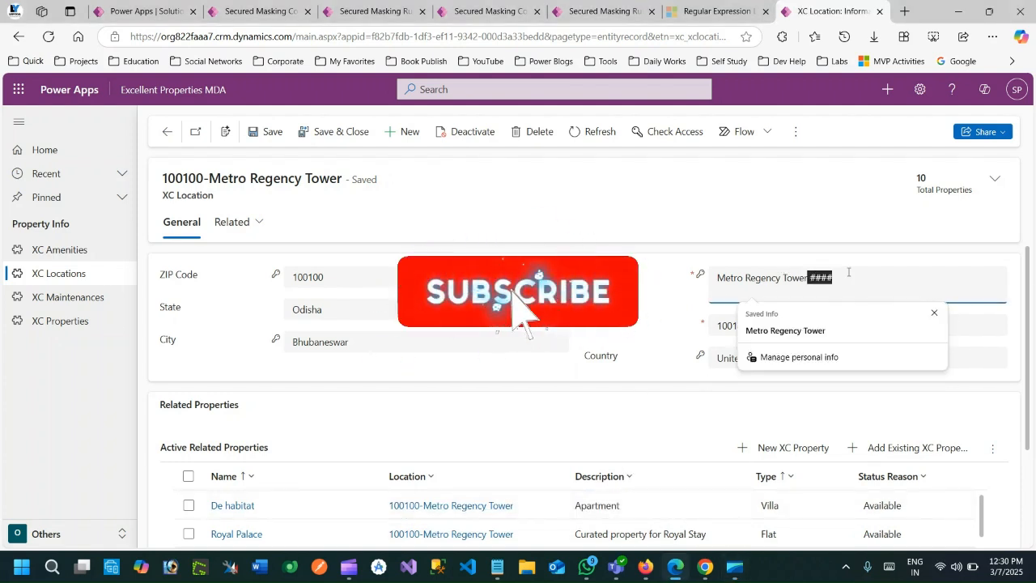
{"action": "left_click", "coordinate": [642, 299]}
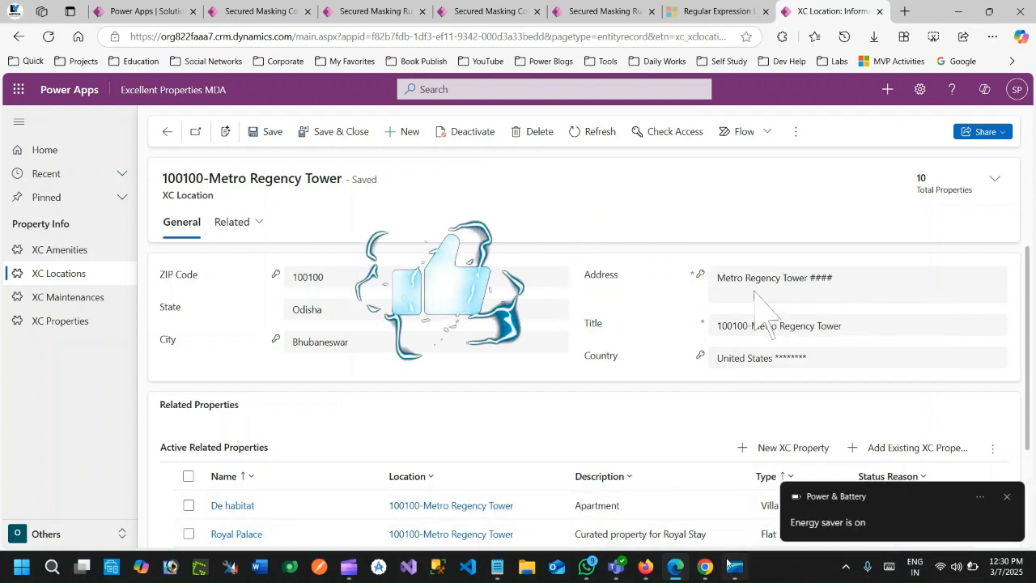
{"action": "left_click", "coordinate": [1008, 497]}
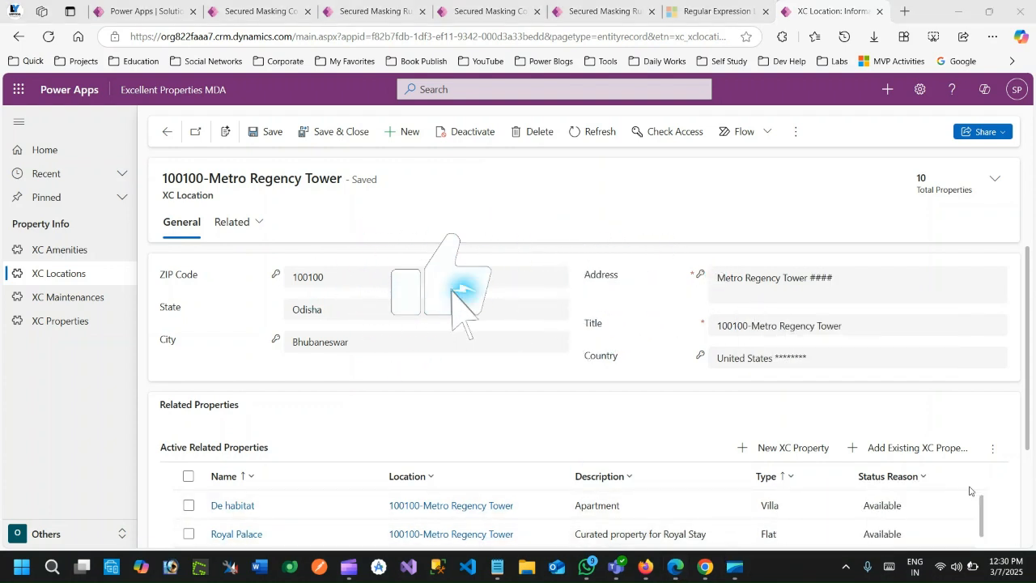
{"action": "left_click", "coordinate": [736, 569]}
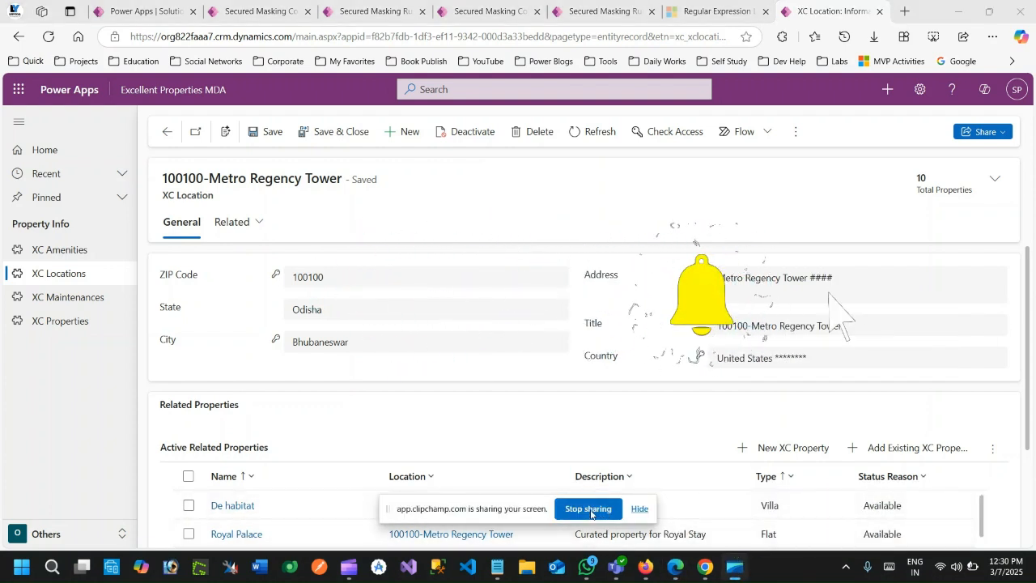